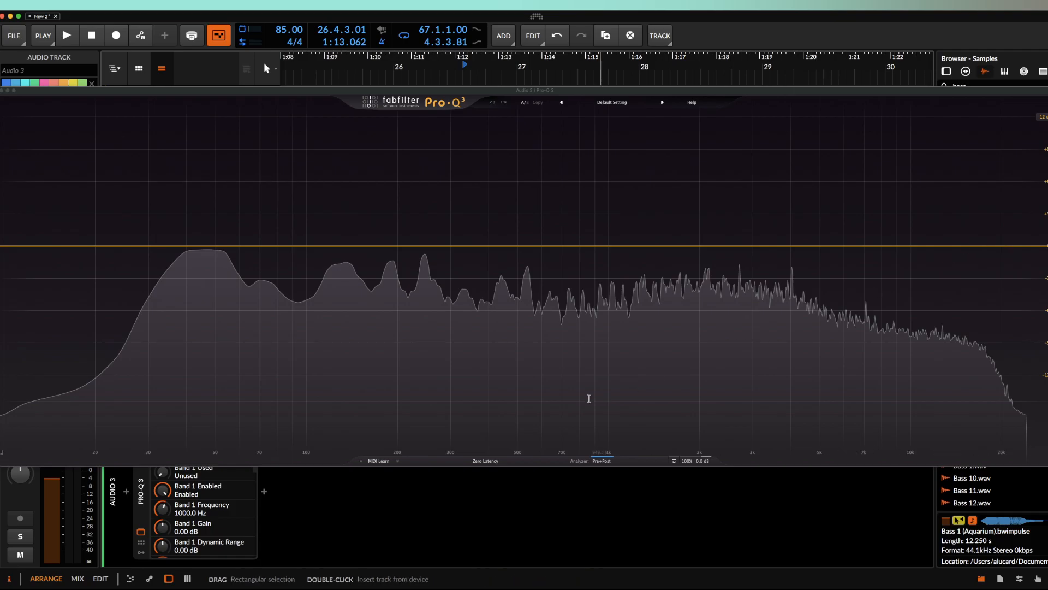
Audition the audio and add a bell cut of about 4.76 dB at 77.76 Hz in the equalizer.
key("space")
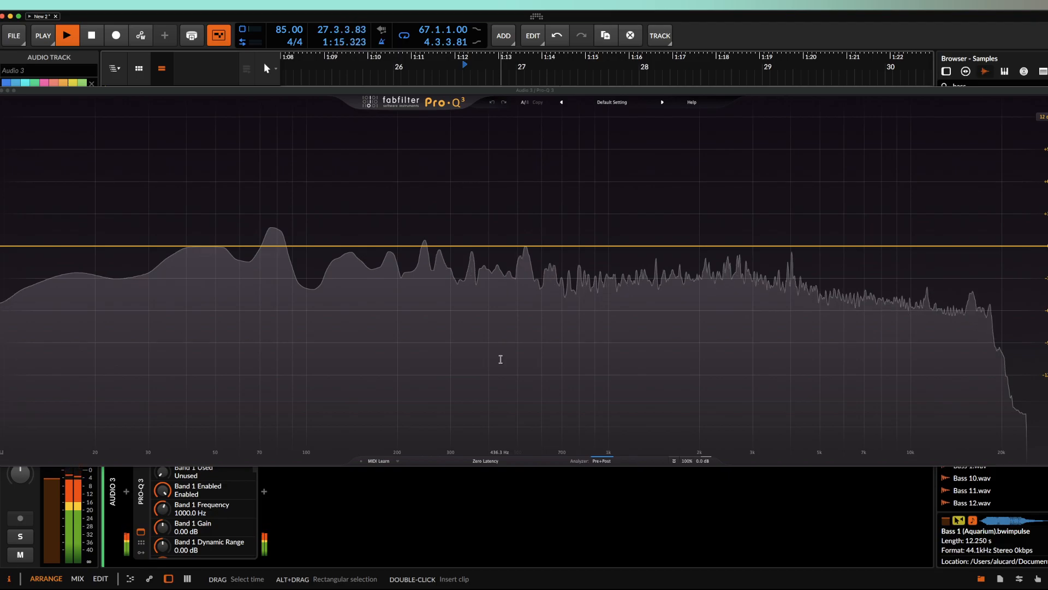
key("space")
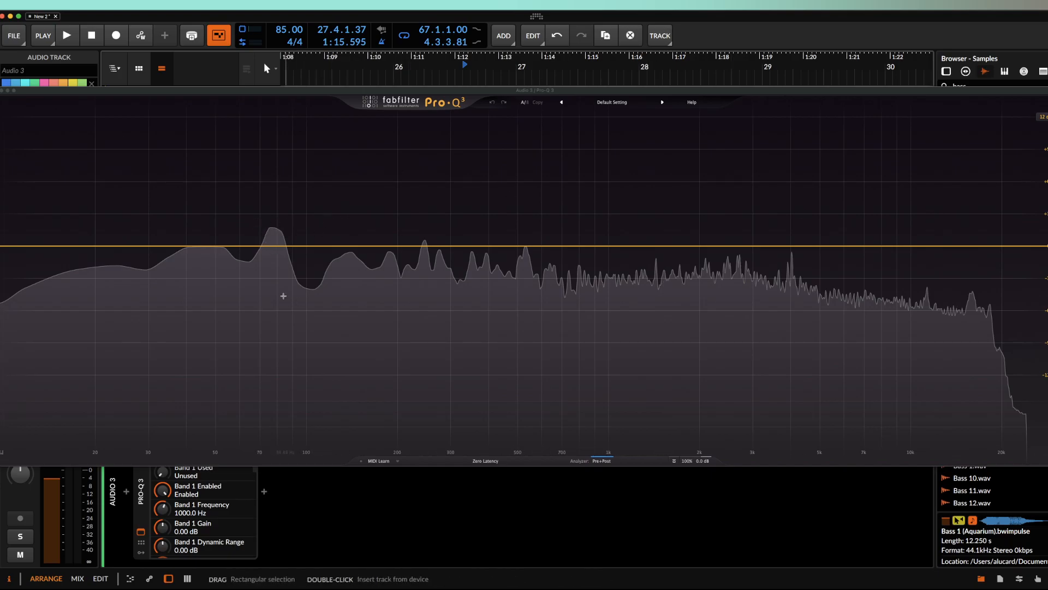
left_click_drag(272, 246, 273, 298)
scroll(274, 261, "up", 5)
key("space")
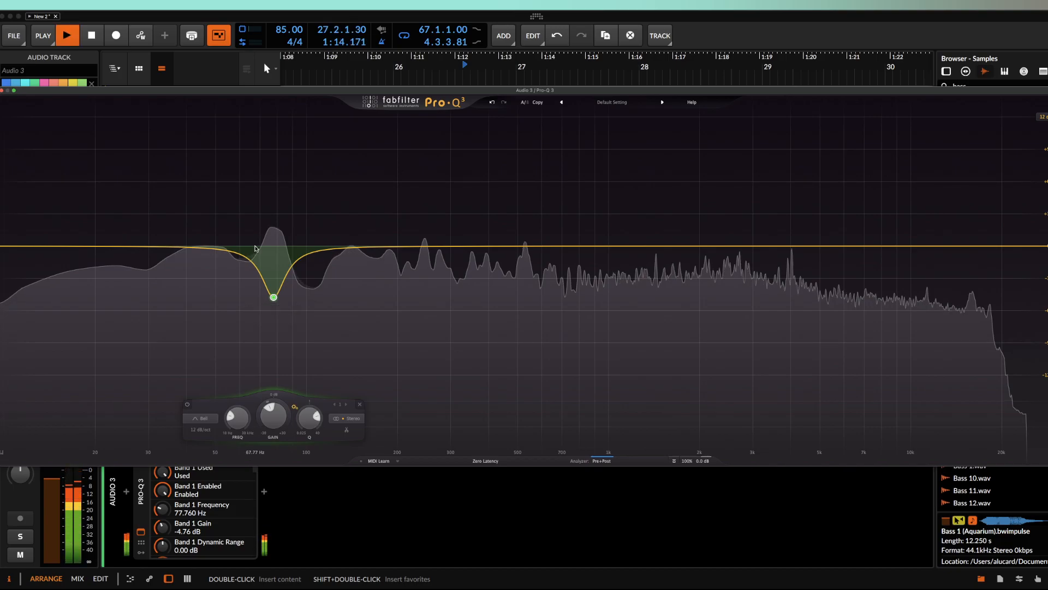
Turn on spectrum freeze in the analyzer settings and play the clips to capture their peaks.
key("space")
left_click(602, 461)
left_click(563, 448)
key("space")
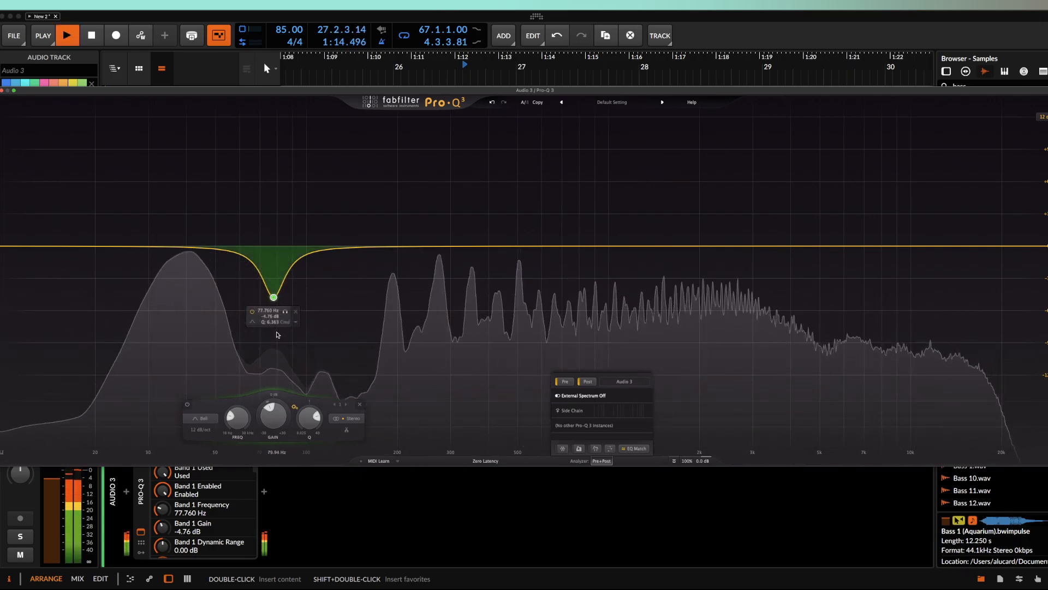
left_click(563, 449)
key("space")
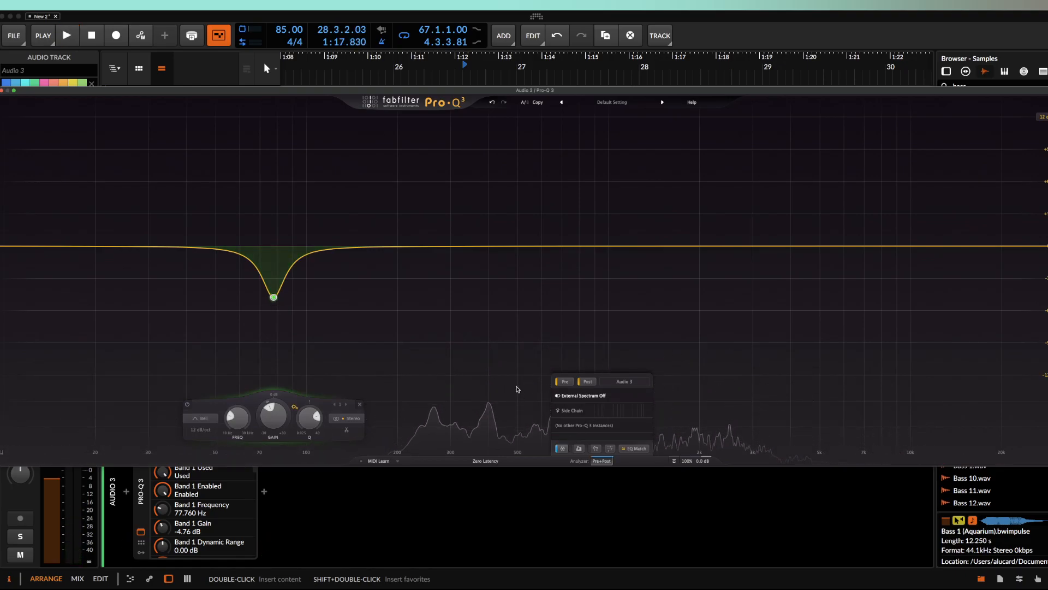
Boost the 77.76 Hz bell to +8 dB and add a second bell of about +8.2 dB at about 328 Hz.
mouse_move(291, 315)
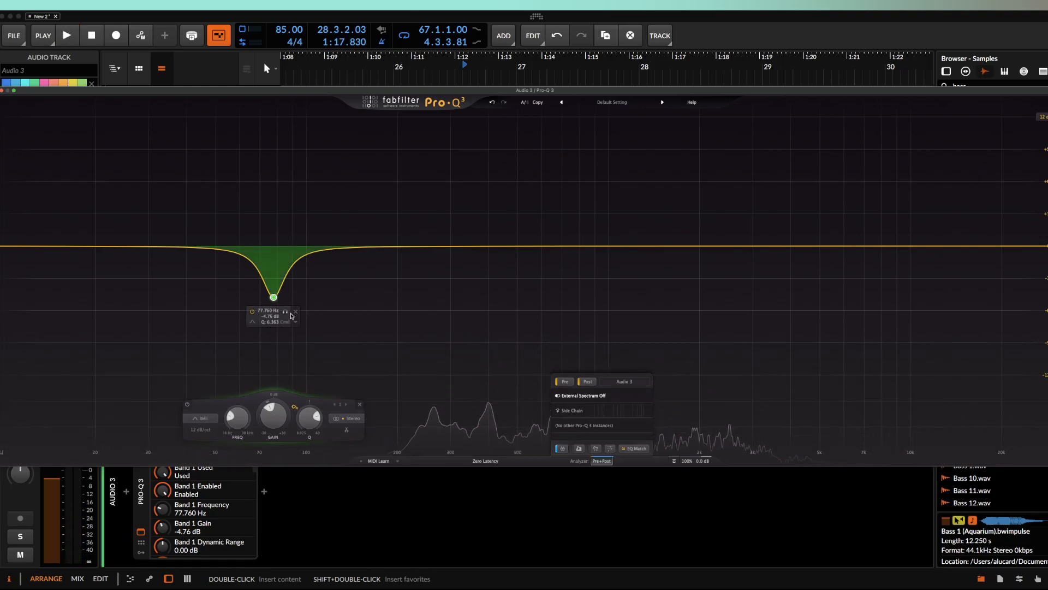
left_click_drag(273, 297, 273, 160)
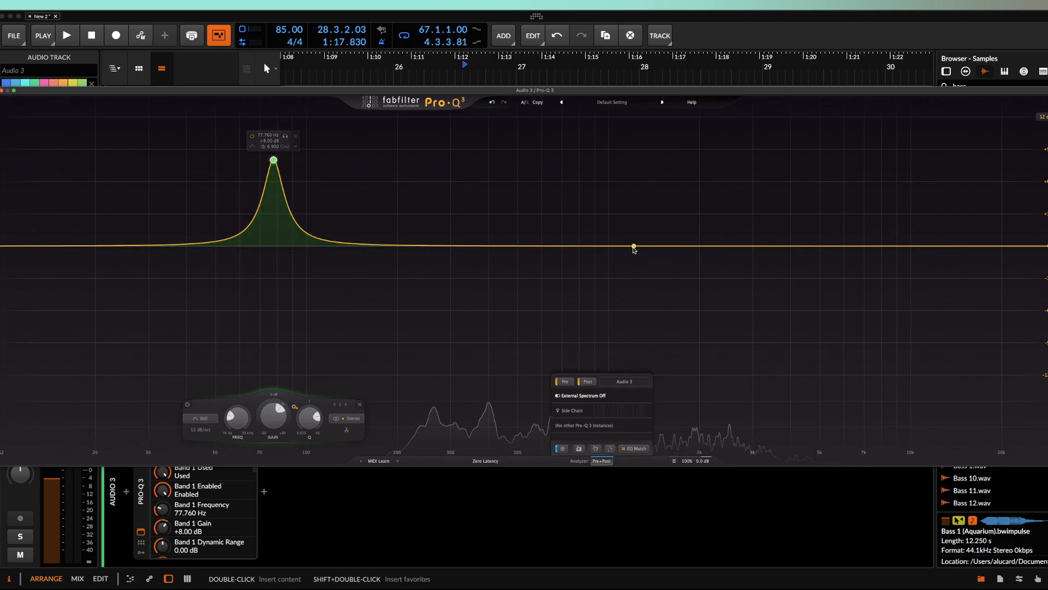
left_click_drag(511, 246, 463, 176)
scroll(462, 176, "up", 3)
key("space")
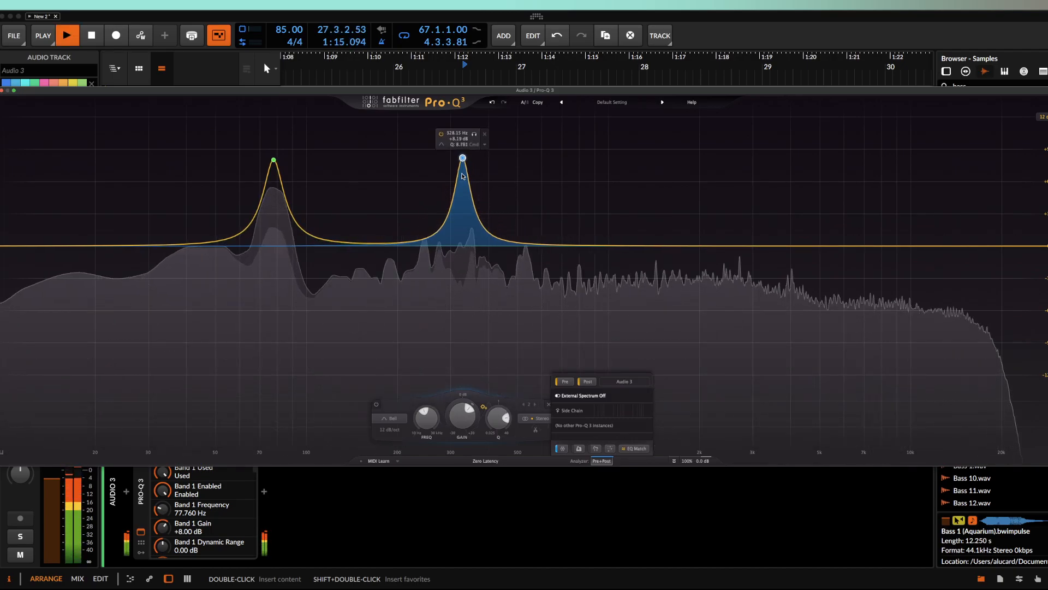
key("space")
Flatten the low bell to about 0 dB, move the second bell to about 1057 Hz at −7.79 dB, and audition it.
left_click_drag(273, 160, 278, 249)
left_click_drag(462, 158, 616, 329)
key("space")
key("space")
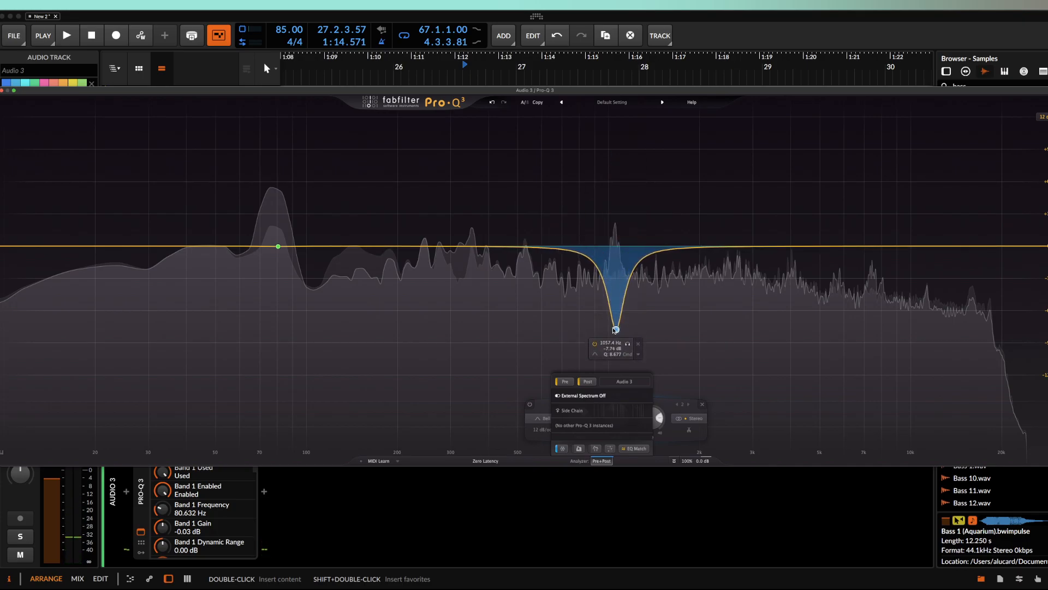
key("space")
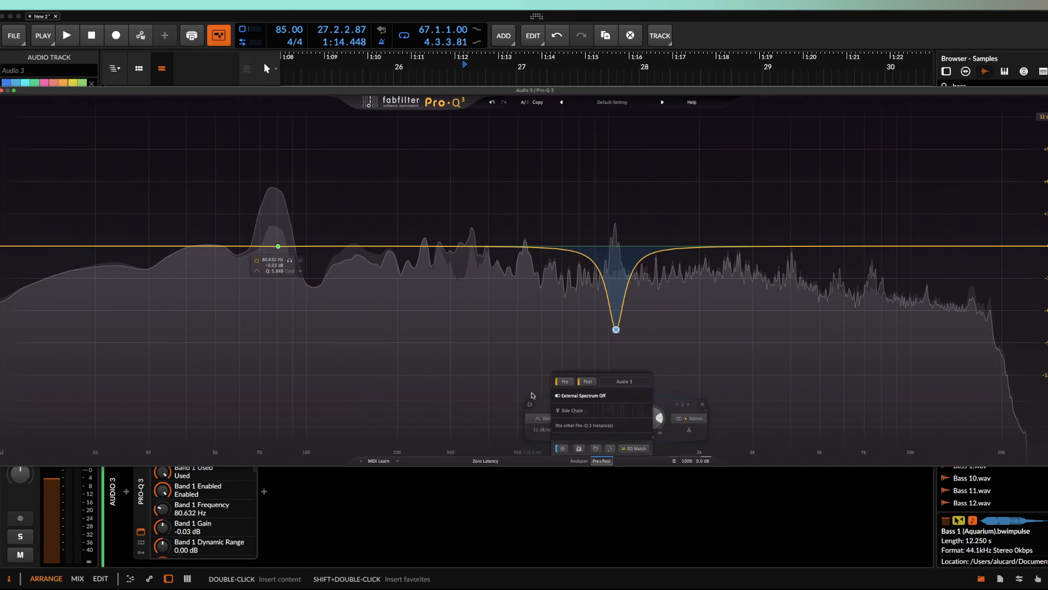
Add a 24 dB/oct low cut at about 17.5 Hz and a 24 dB/oct high cut at the upper end of the spectrum.
mouse_move(277, 238)
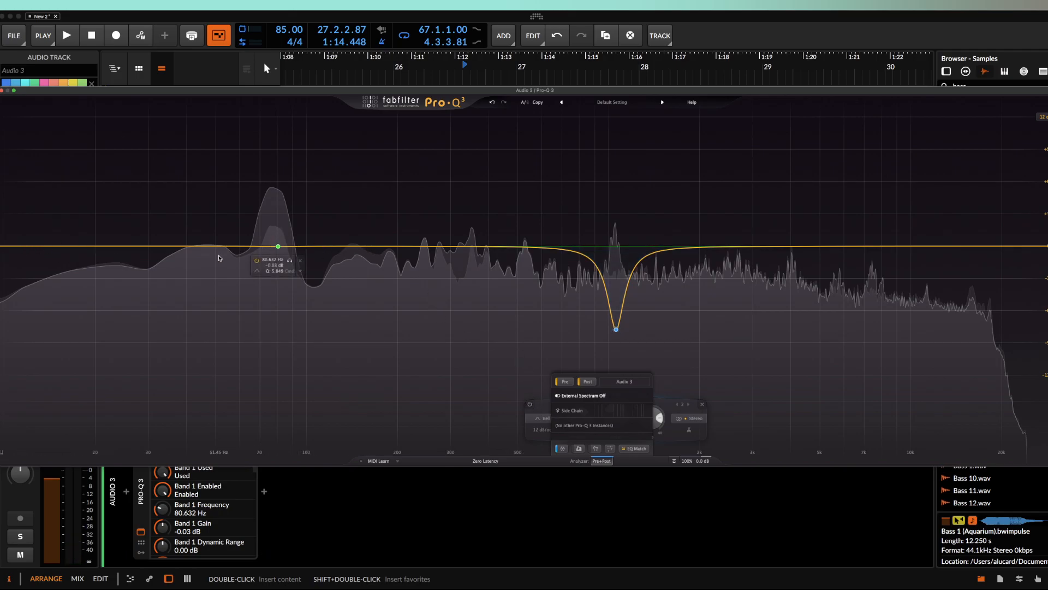
left_click_drag(23, 249, 251, 322)
key("space")
left_click_drag(255, 244, 77, 215)
left_click_drag(1040, 246, 1032, 221)
key("space")
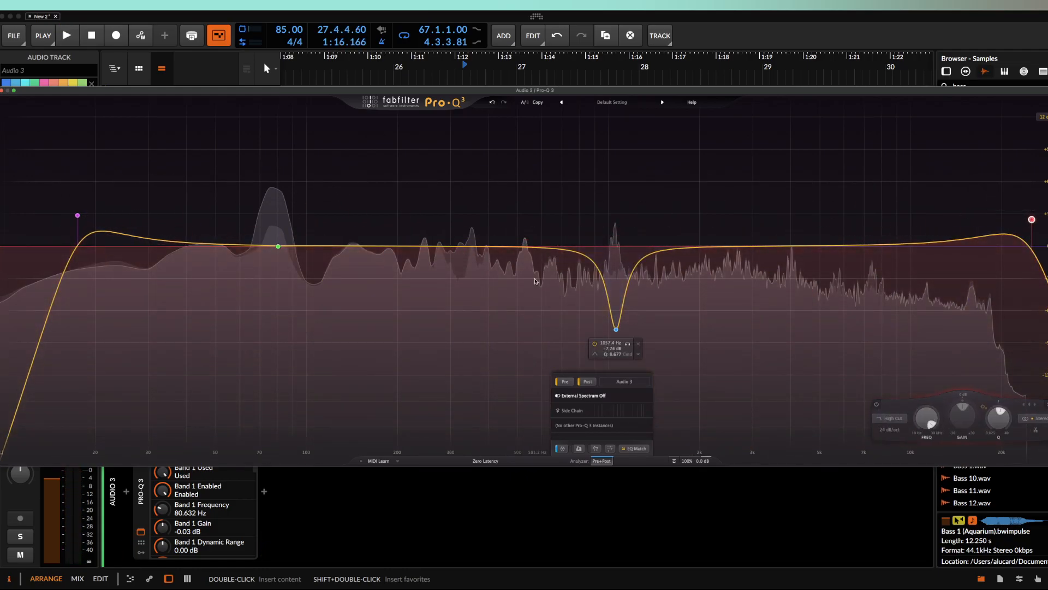
Delete the 1057 Hz bell cut and move the flat low bell to about 75.7 Hz.
left_click(638, 345)
mouse_move(77, 218)
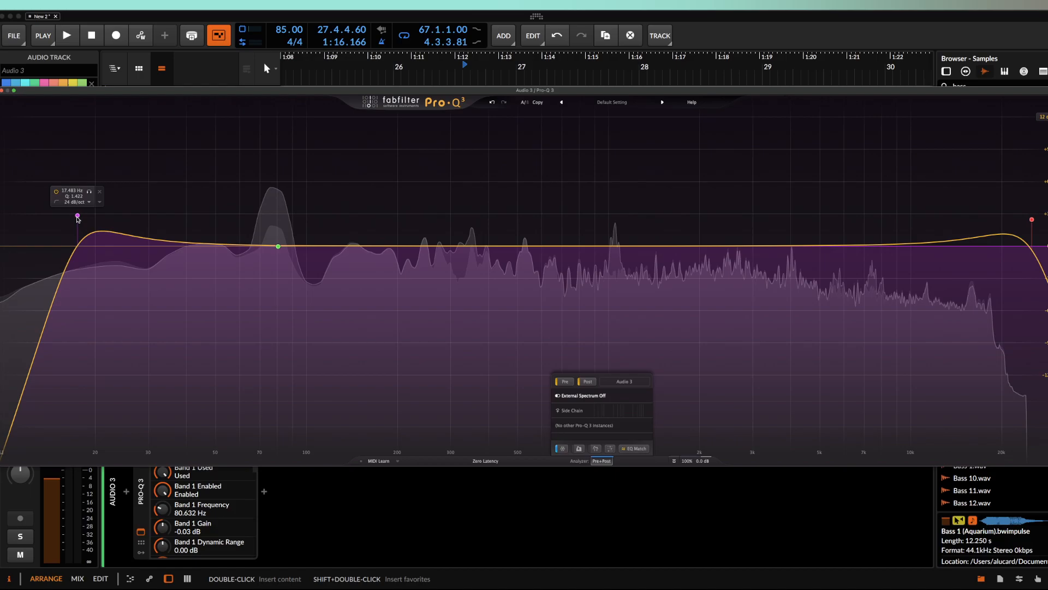
mouse_move(274, 265)
mouse_move(276, 247)
left_mouse_down()
mouse_move(276, 137)
mouse_move(282, 386)
mouse_move(270, 245)
left_mouse_up()
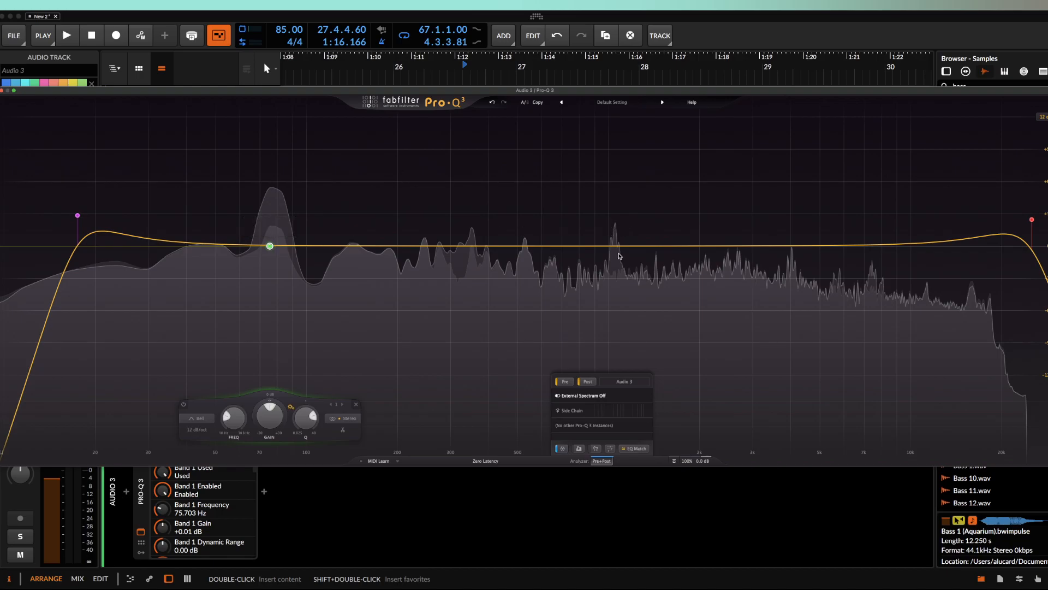
Add a narrow bell cut of about 5 dB at 1058.9 Hz and move the low bell to 42.65 Hz at +8.81 dB.
left_click_drag(616, 248, 616, 299)
scroll(616, 300, "up", 3)
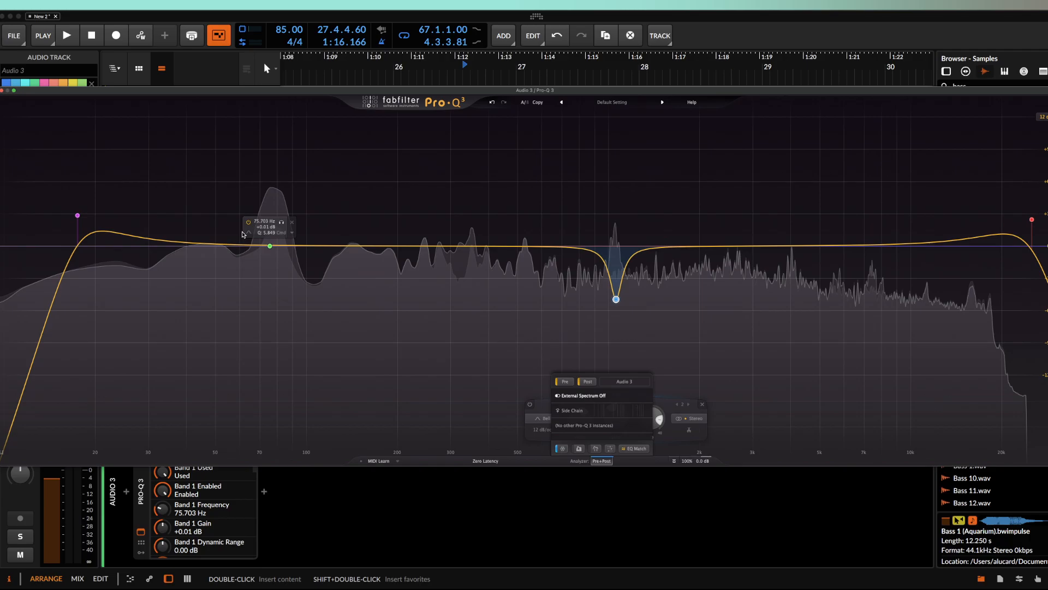
left_click_drag(268, 248, 194, 151)
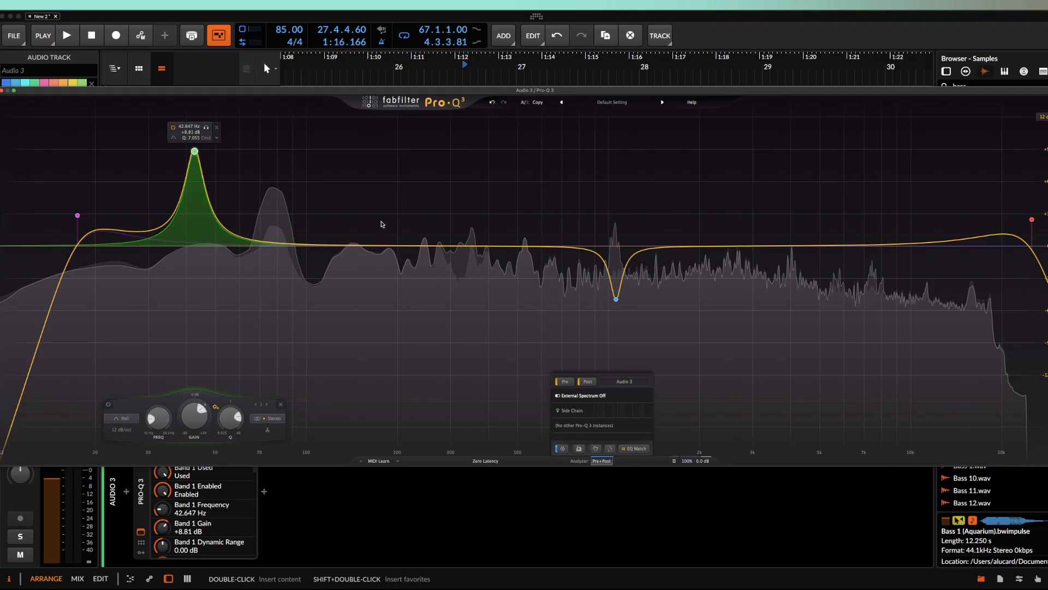
Add a deep bell cut of −14.31 dB, shift it to 1670.5 Hz, and audition it.
left_click_drag(319, 249, 510, 386)
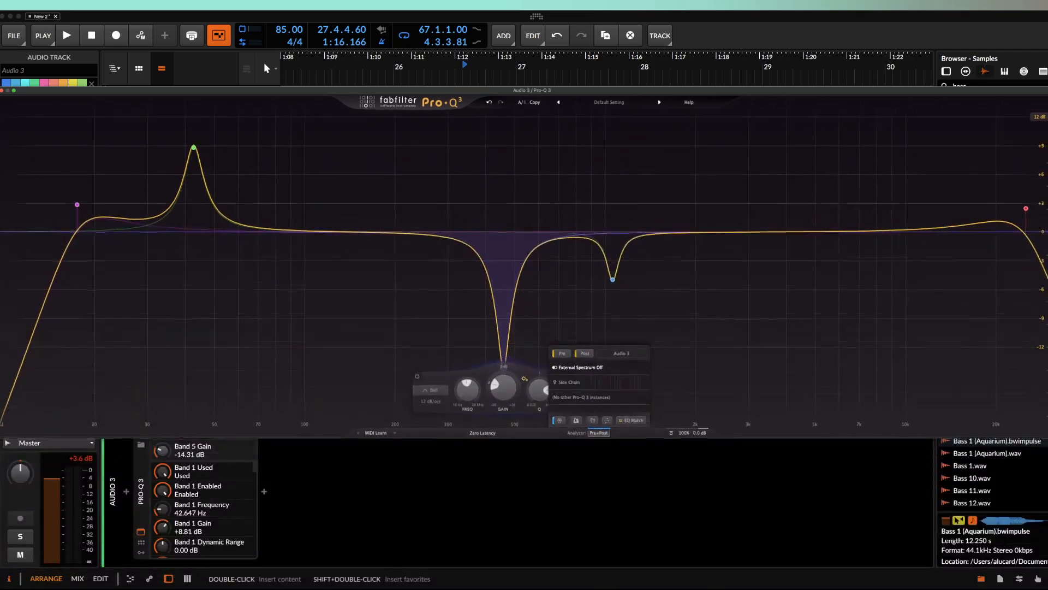
left_click_drag(468, 396, 468, 374)
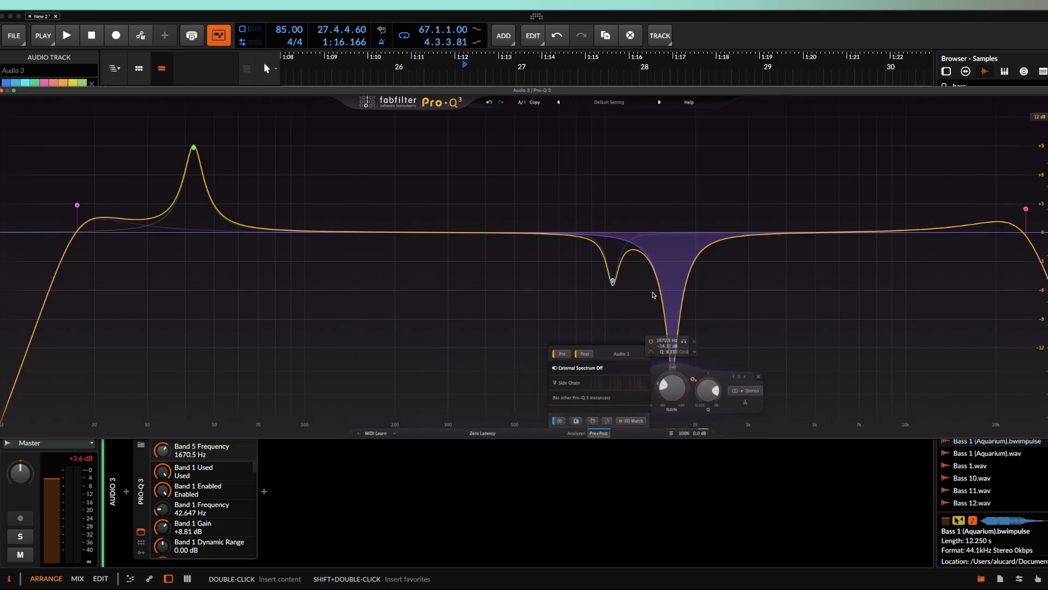
key("space")
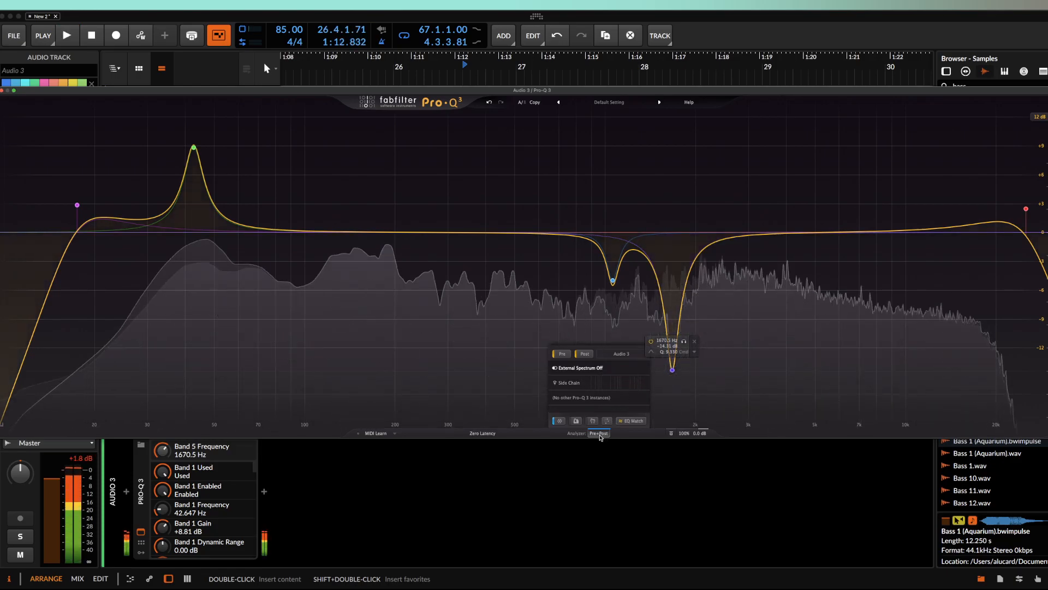
Move the 1670.5 Hz bell to about 84 Hz, boost it to about +19.9 dB with Q 11.28, and audition it.
left_click_drag(668, 377, 282, 156)
key("space")
key("space")
key("space")
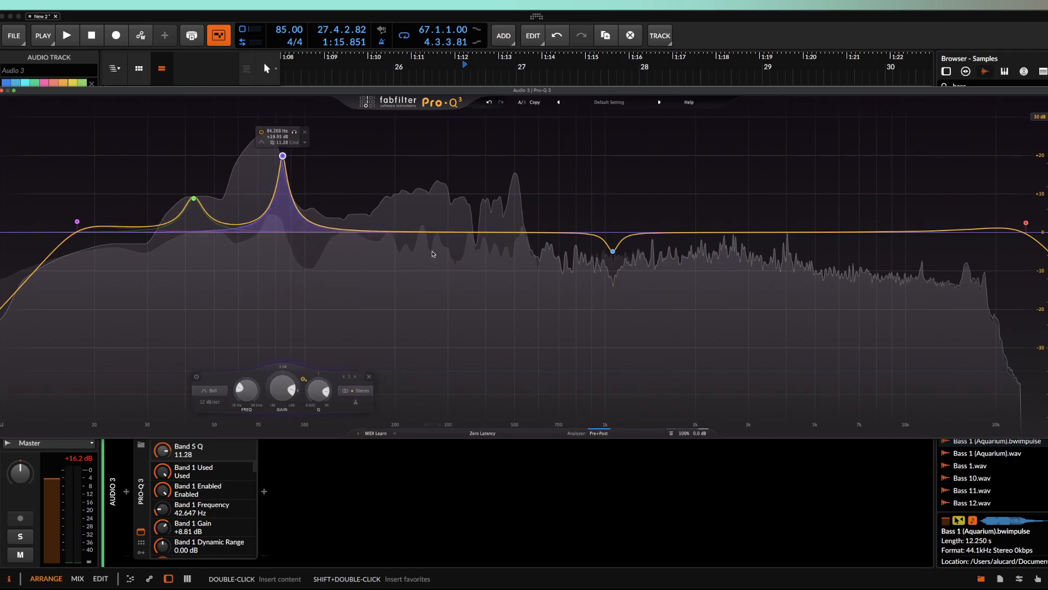
Add three very narrow bells: a deep cut near 130 Hz, +14.55 dB at about 186 Hz, and −18.52 dB near 300 Hz.
left_click_drag(419, 233, 339, 321)
left_click_drag(386, 237, 386, 178)
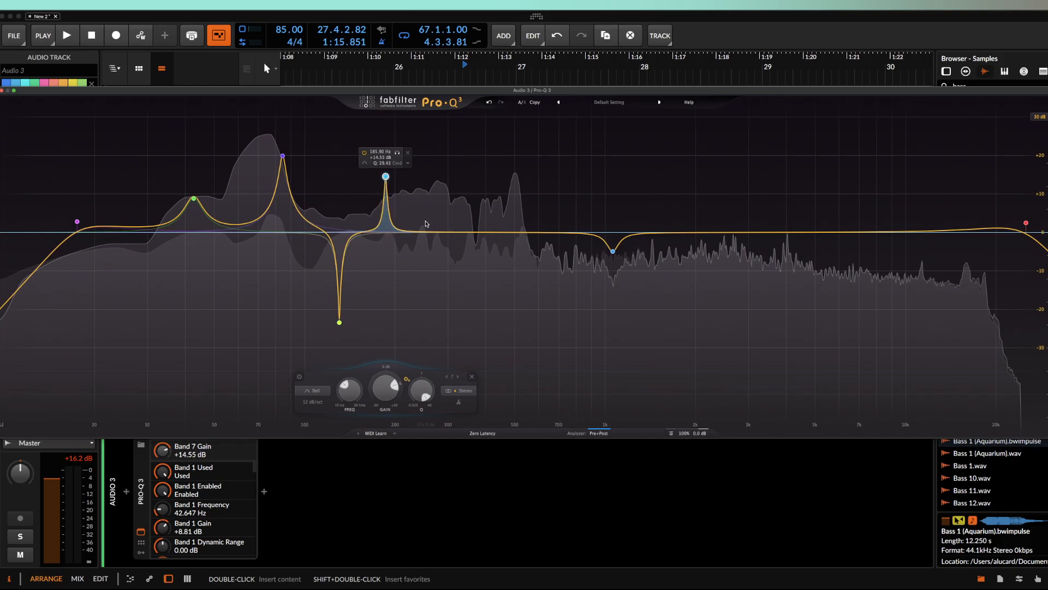
left_click_drag(428, 233, 447, 303)
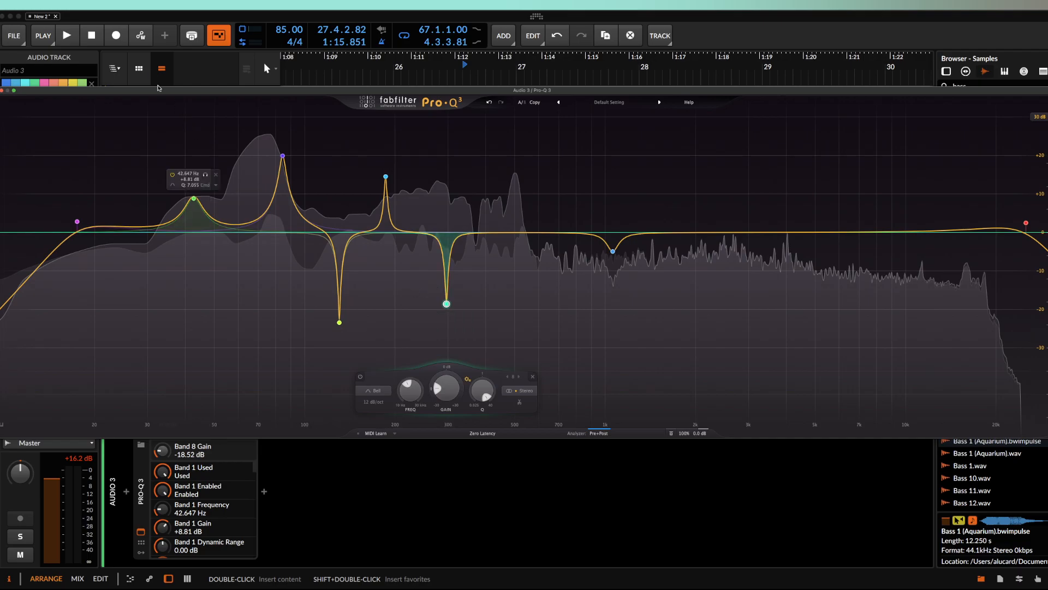
Show an automation lane under the Audio 3 track and target it at Band 8 Frequency by moving that band to about 568 Hz.
left_click_drag(176, 92, 255, 260)
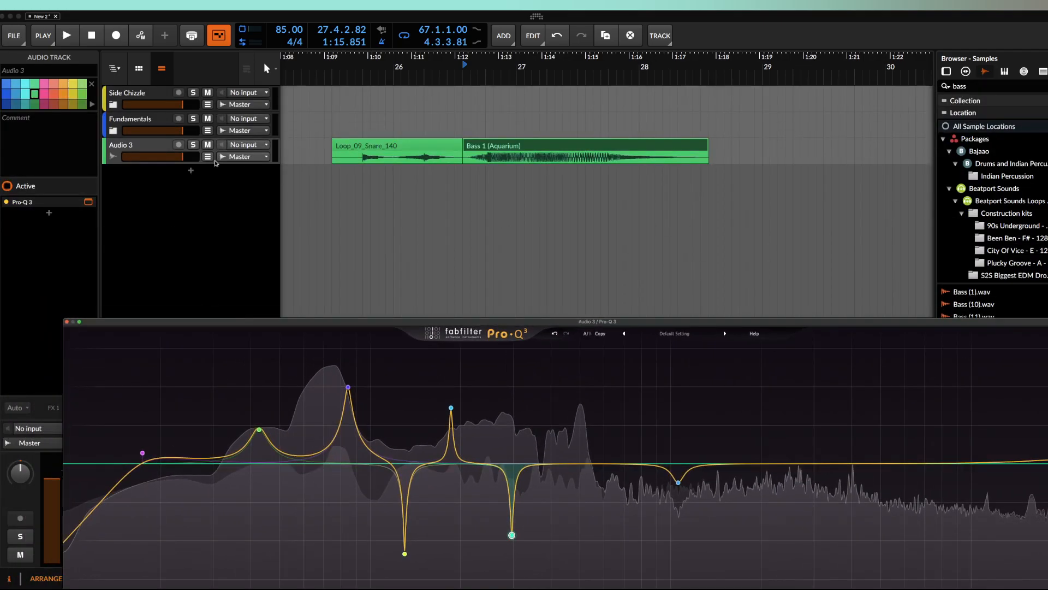
left_click(211, 159)
left_click(171, 180)
mouse_move(155, 198)
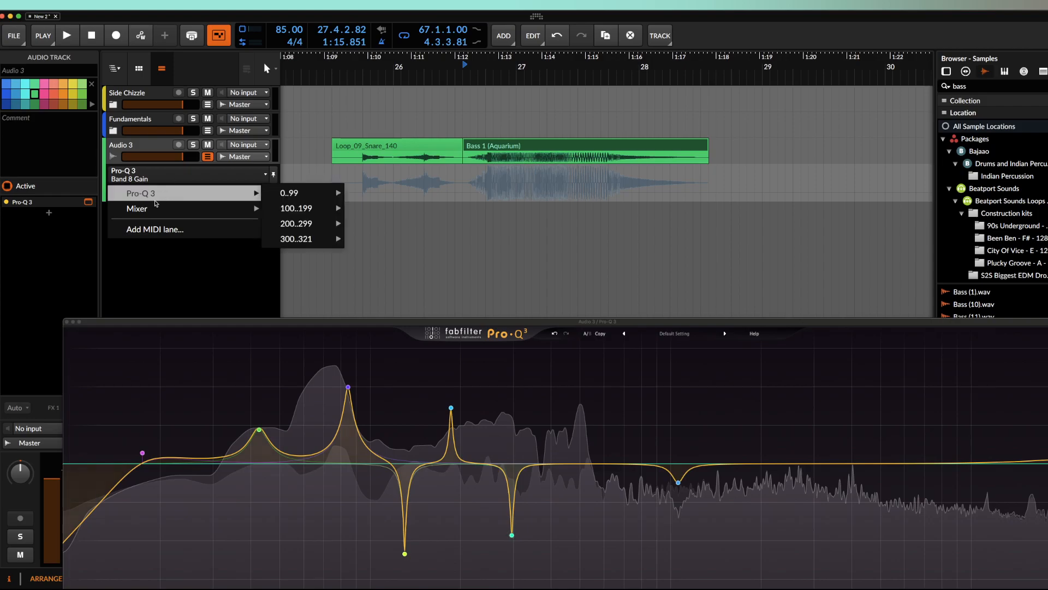
mouse_move(302, 197)
left_click_drag(388, 323, 455, 248)
left_click_drag(541, 546, 490, 378)
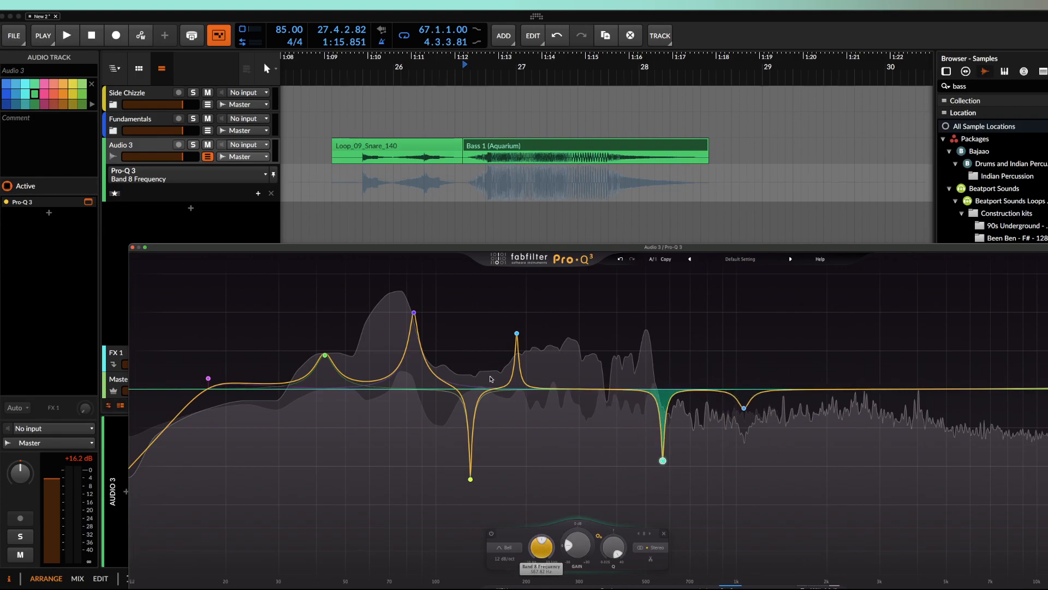
Automate Band 8 Frequency to drop from the bass clip's start to 18.6 % at position 26.3.4.00, and play it back.
left_click(468, 178)
left_click_drag(468, 178, 479, 194)
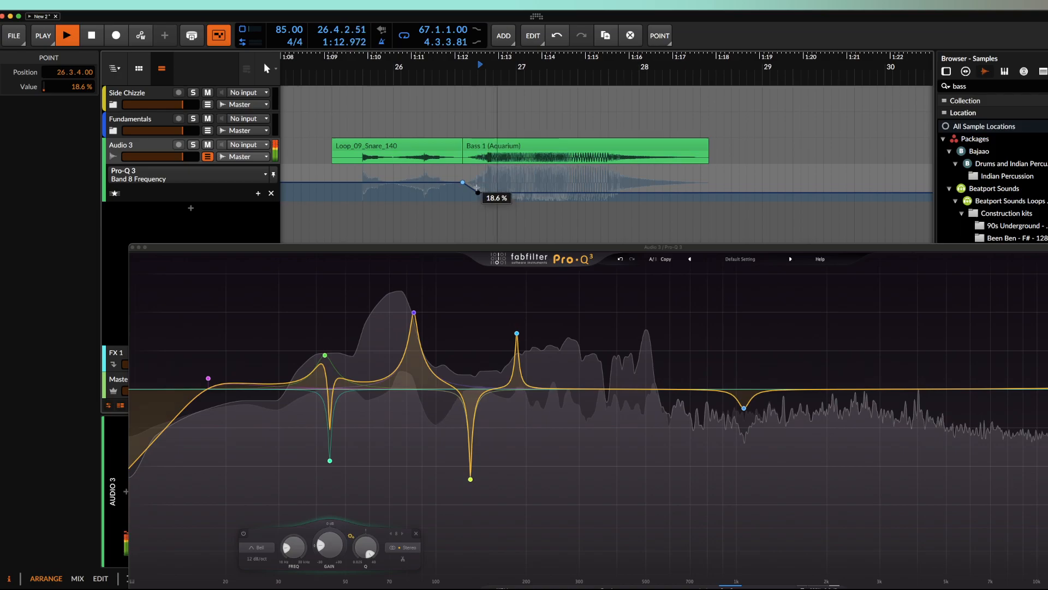
left_click(464, 176)
key("space")
mouse_move(516, 330)
Move the equalizer window clear of the device chain and insert a Random modulator on the Pro-Q 3 device.
left_click(156, 144)
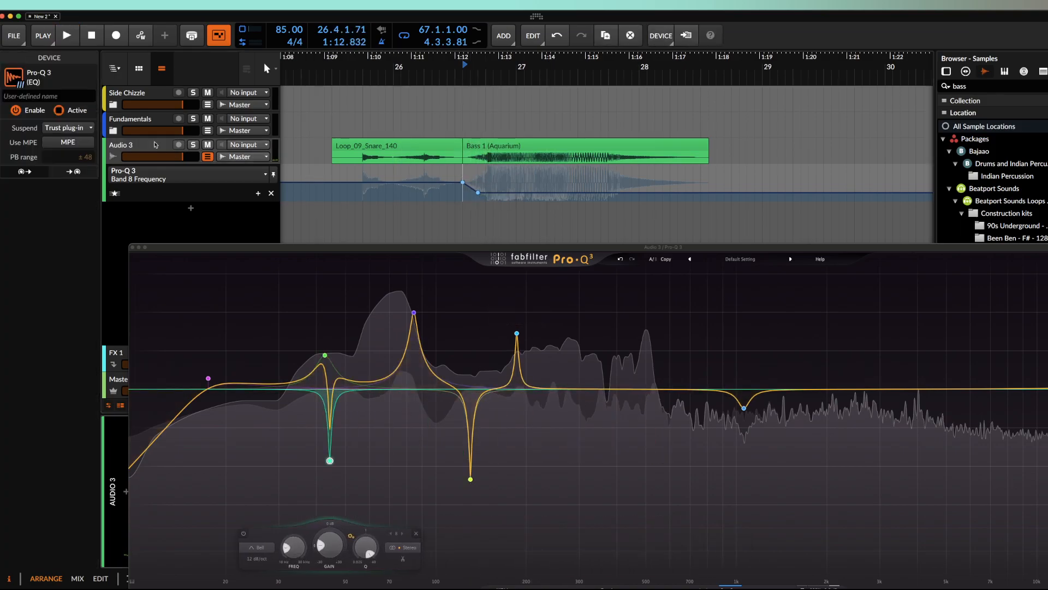
left_click_drag(156, 247, 151, 83)
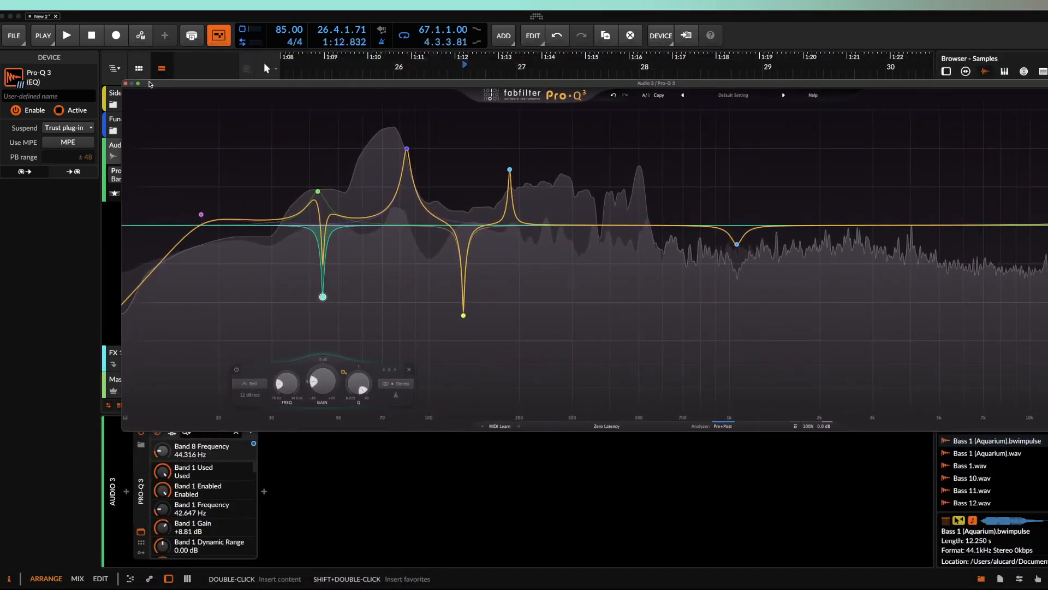
left_click(141, 552)
left_click(160, 535)
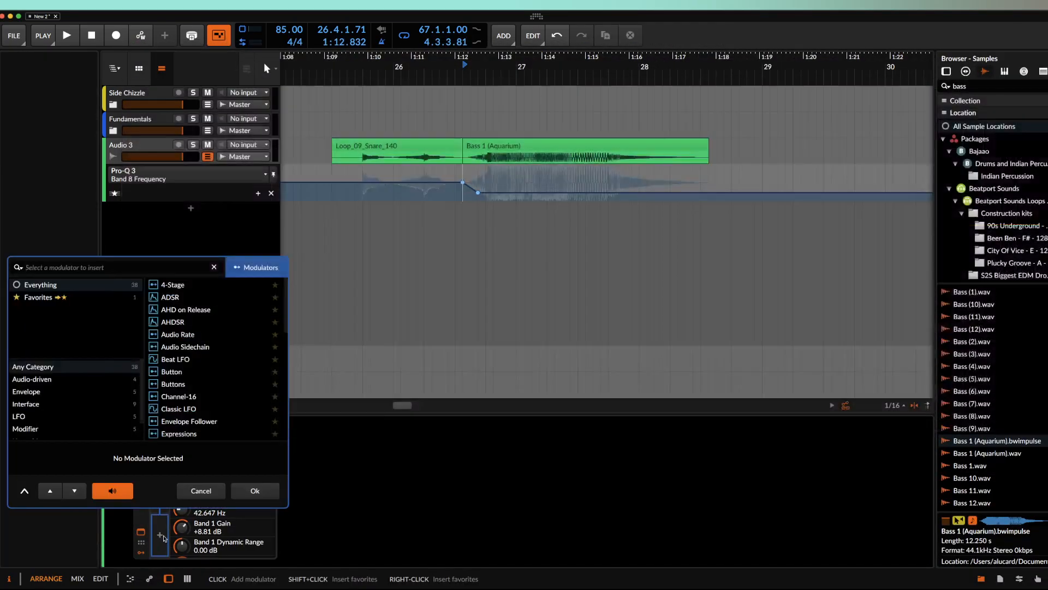
type("ra")
left_click(198, 297)
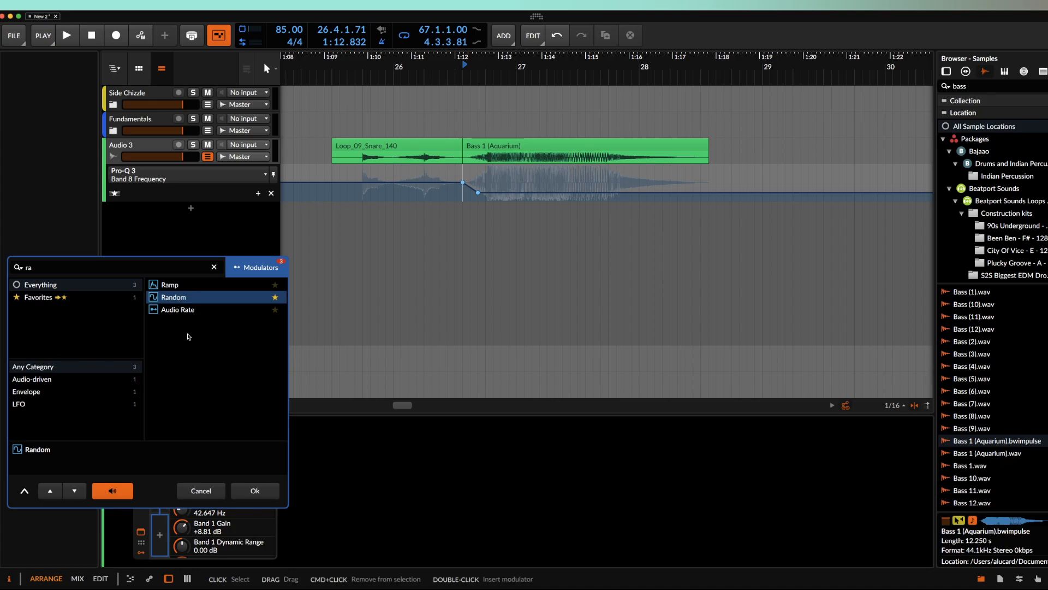
key("Return")
Raise the Random modulator's smoothing and route it to the frequencies of bands 8, 1 and 2 with amounts −0.26, 0.253 and −0.30.
left_click(179, 537)
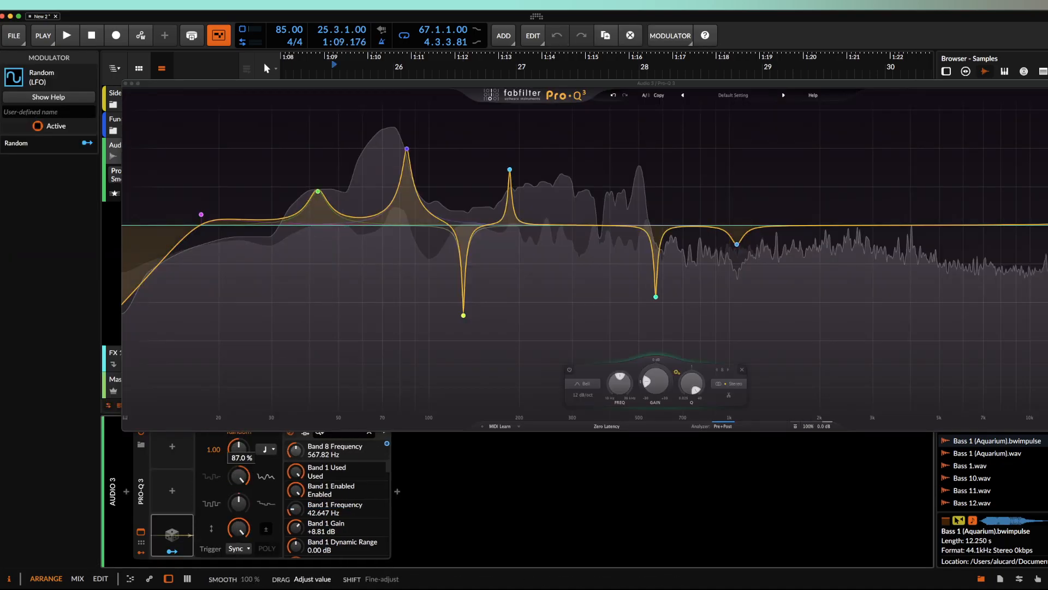
left_click_drag(295, 451, 296, 480)
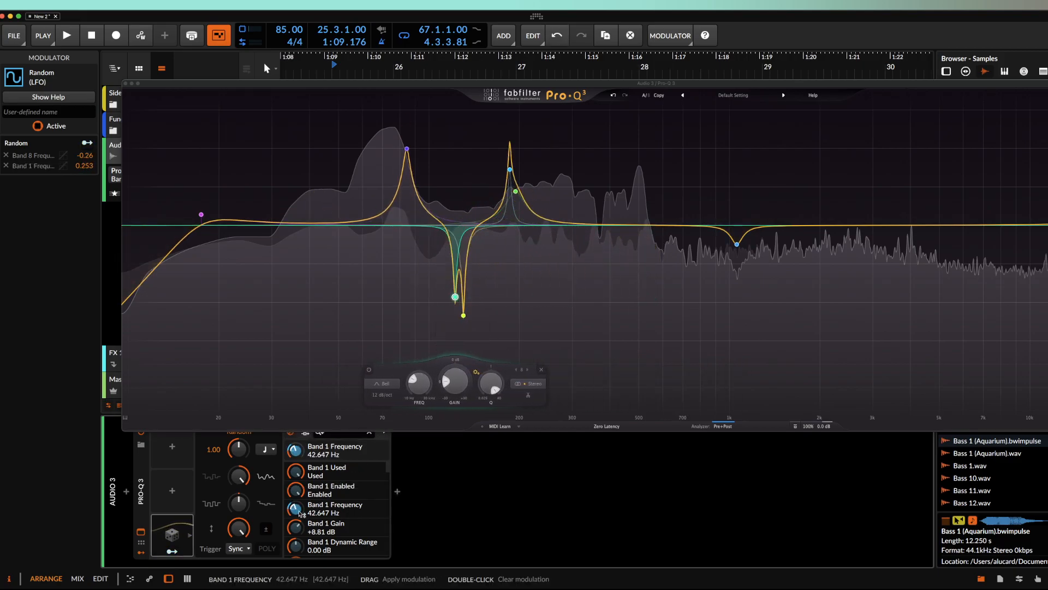
scroll(296, 541, "down", 1)
scroll(297, 542, "down", 5)
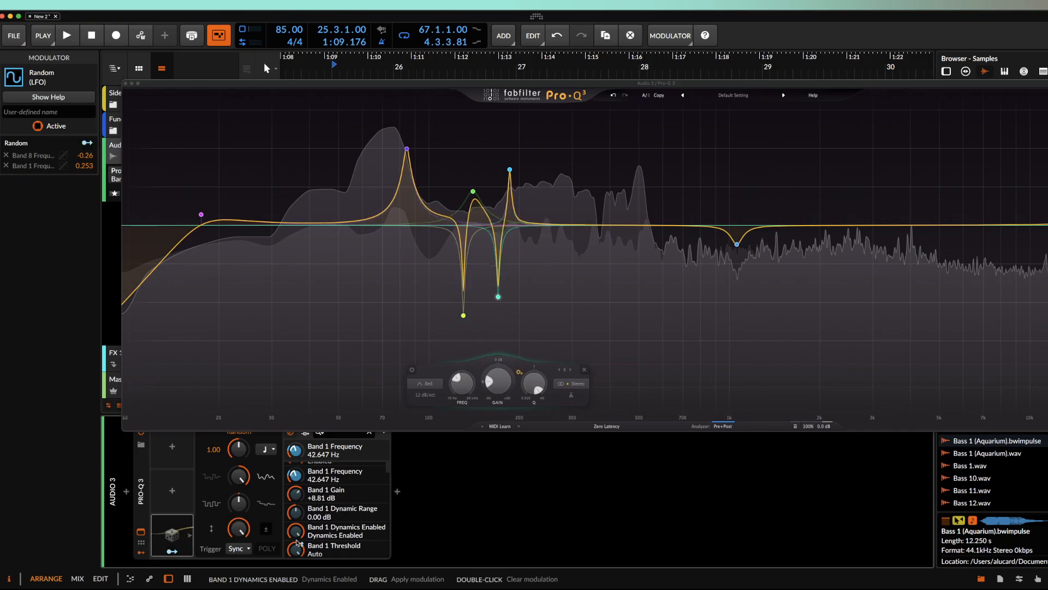
scroll(298, 542, "down", 3)
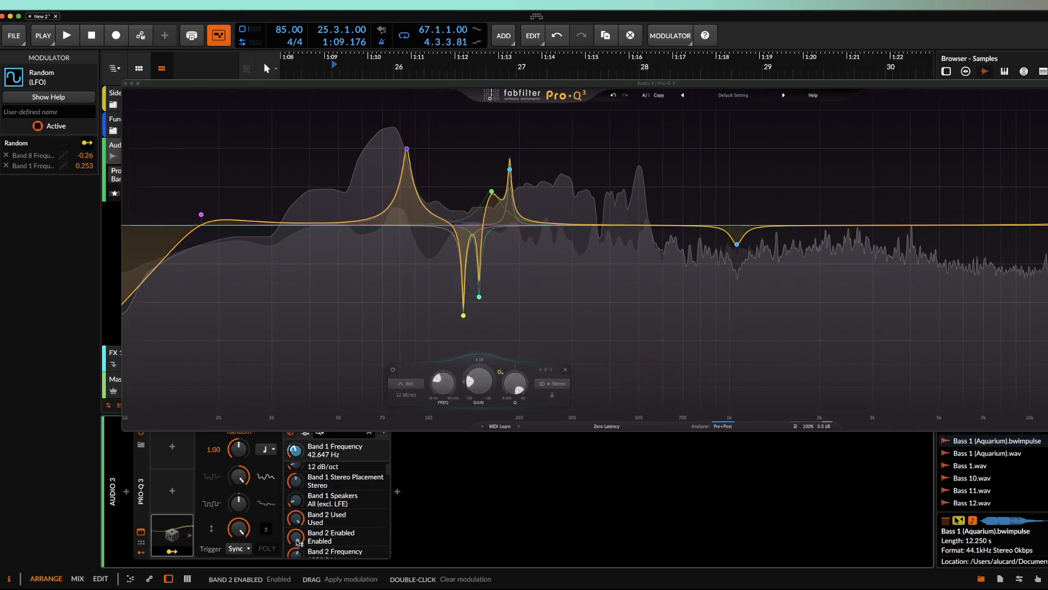
left_click_drag(298, 541, 297, 557)
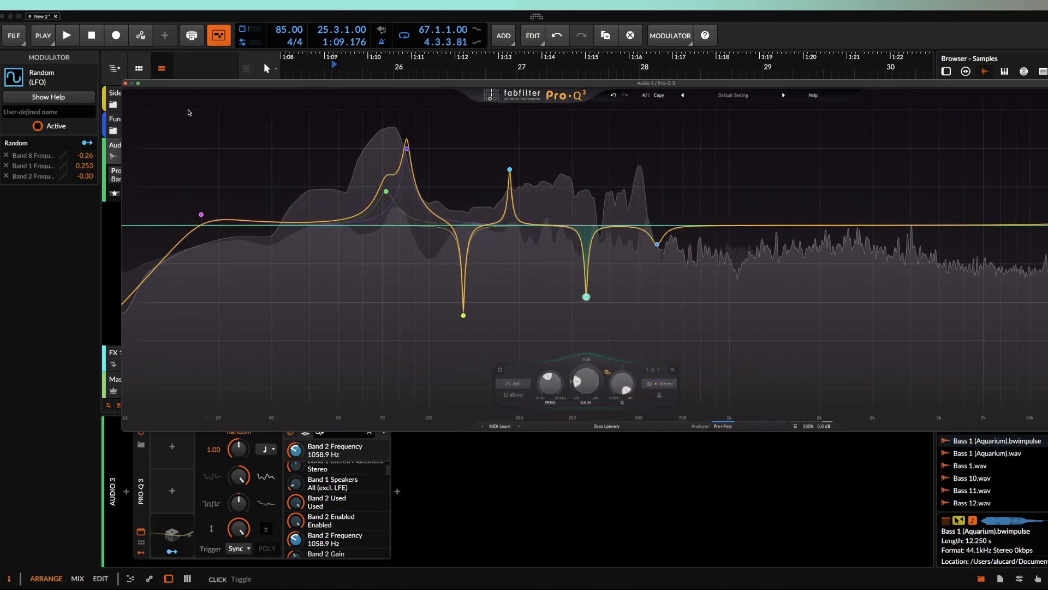
Close the equalizer window, set the playback start to 25.4.1.00 on the snare clip, and switch off the existing Pro-Q 3 device.
left_click(125, 81)
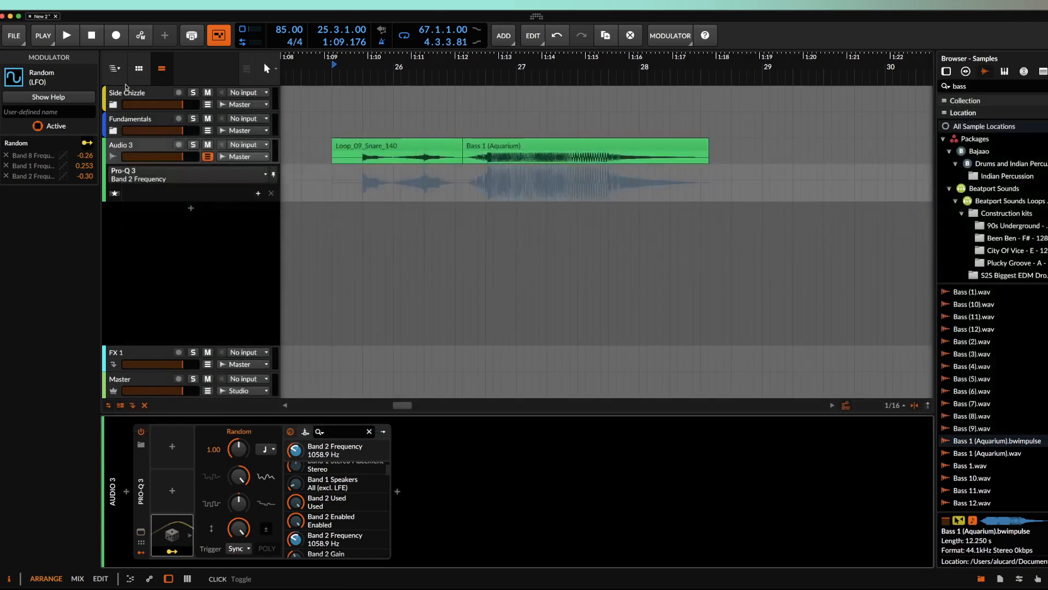
left_click(149, 151)
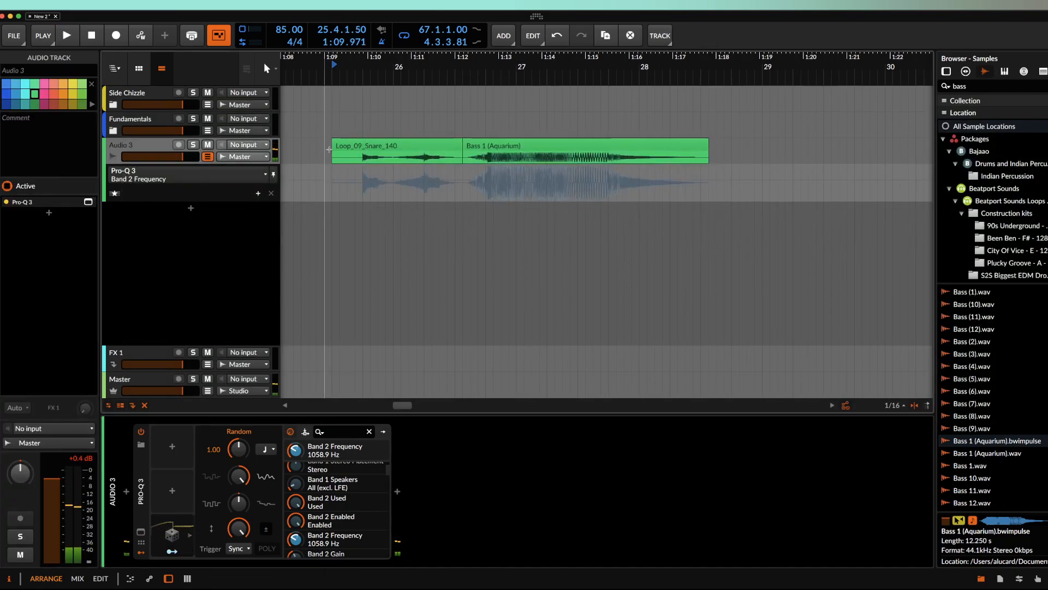
left_click(362, 174)
scroll(362, 175, "up", 2)
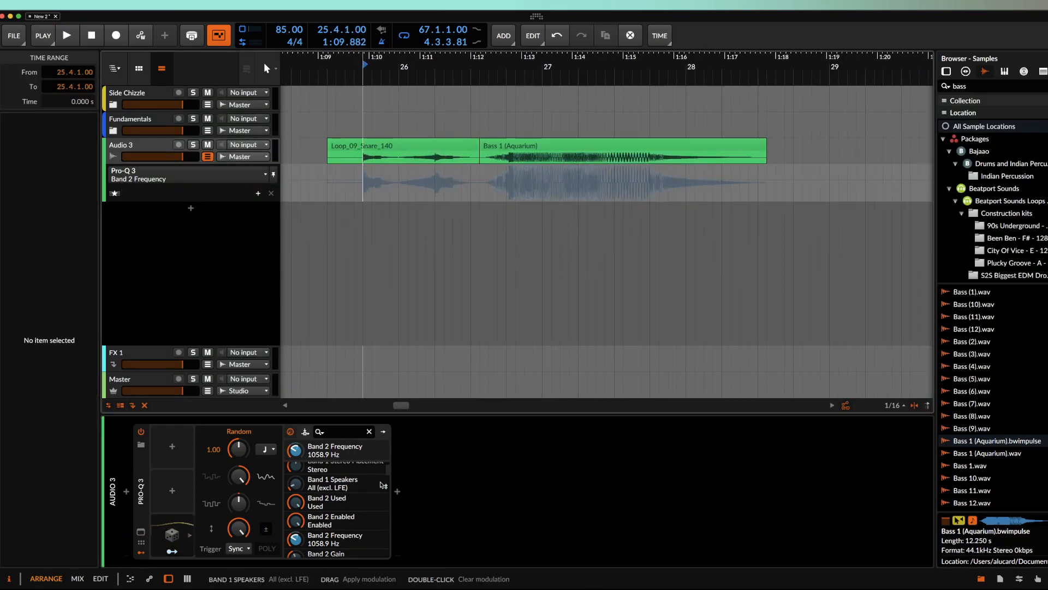
left_click(141, 433)
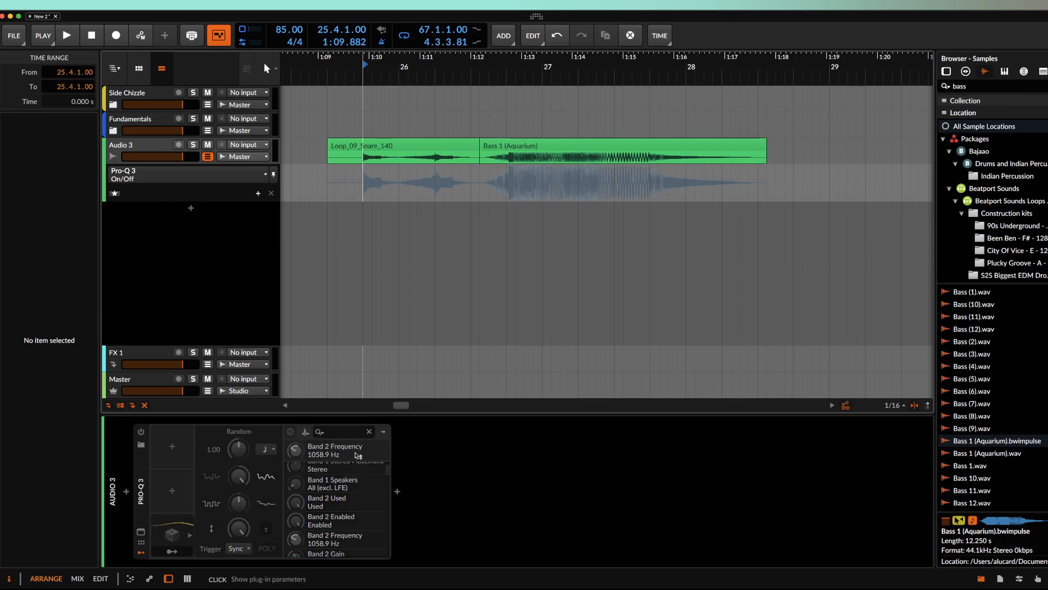
Add a second Pro-Q 3 after the disabled one in the Audio 3 chain and play the track through it.
left_click(397, 491)
type("pro")
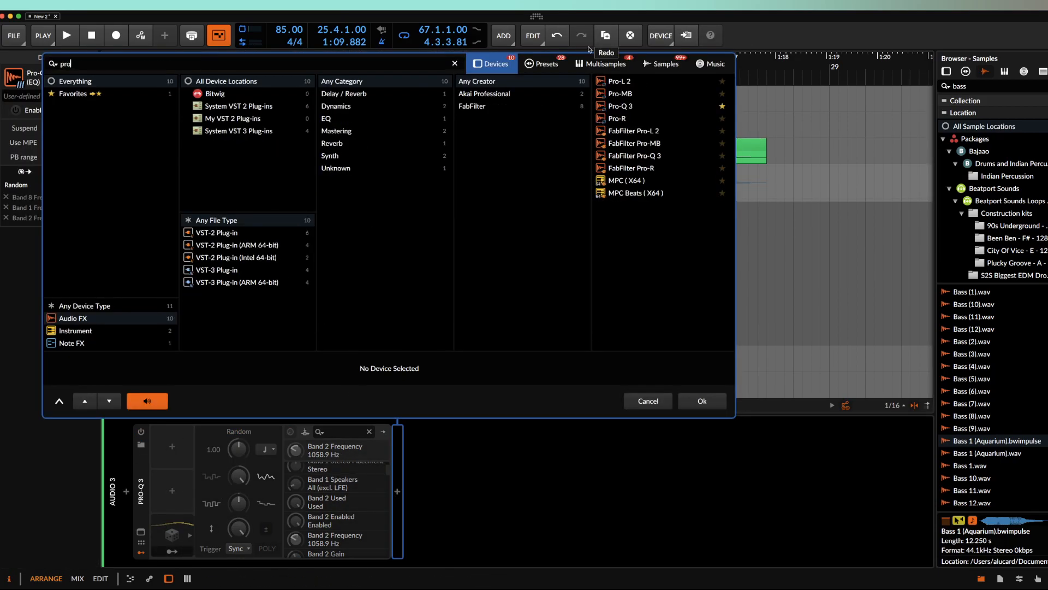
left_click(608, 104)
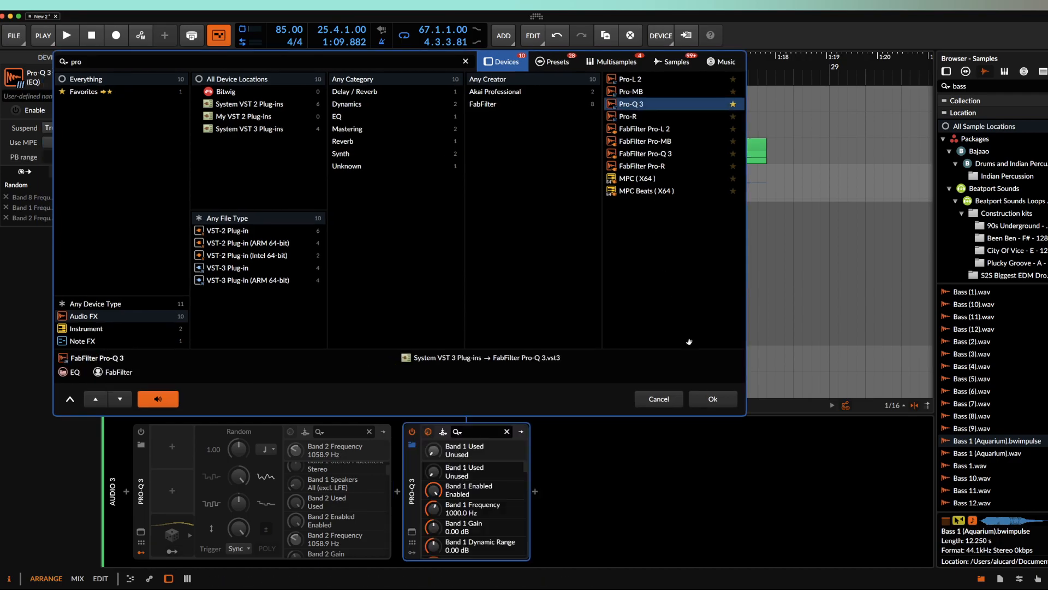
left_click(712, 399)
key("space")
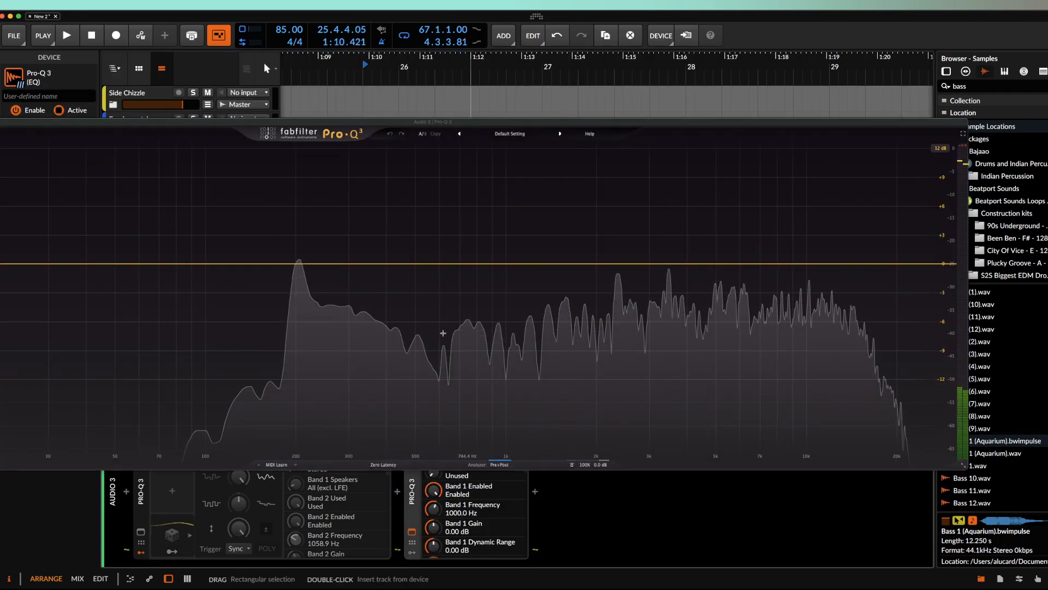
Add a bell band on the lowest spectrum peak, raised to about +5 dB at 204 Hz, and narrow its Q.
left_click(299, 266)
left_click(300, 264)
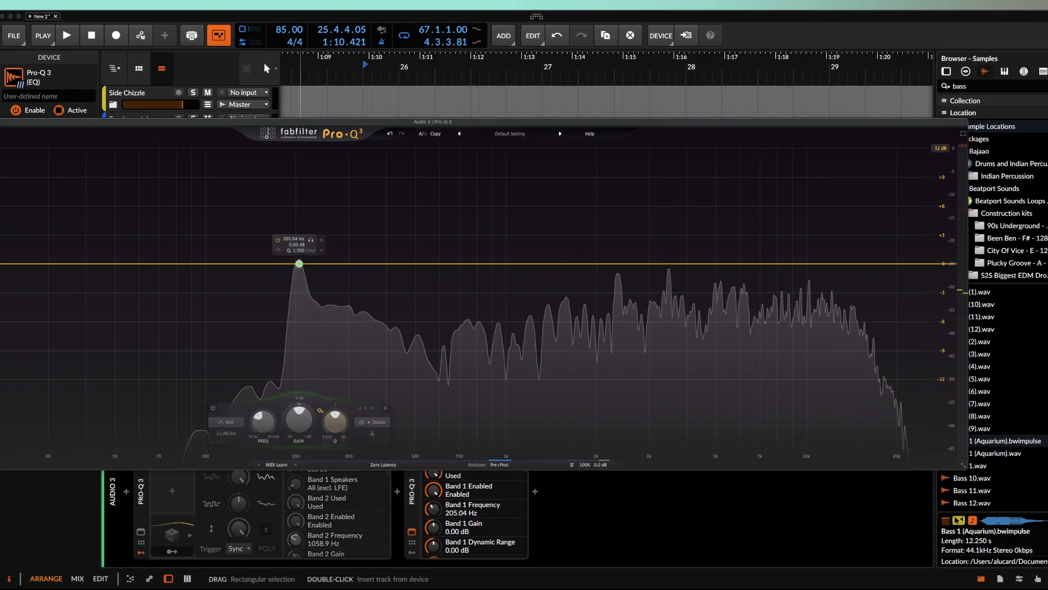
mouse_move(296, 271)
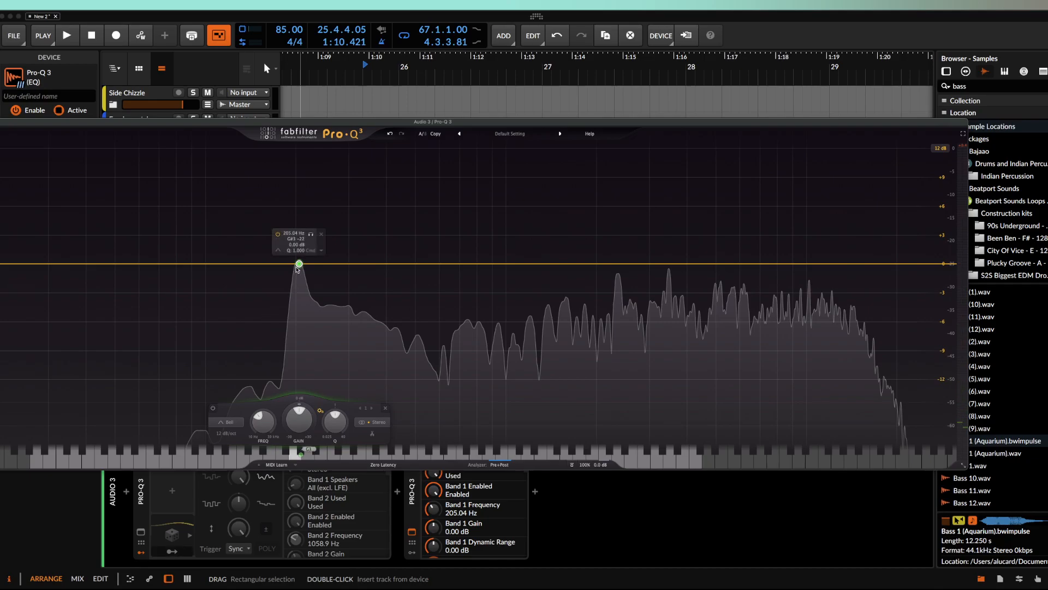
left_click_drag(299, 264, 295, 259)
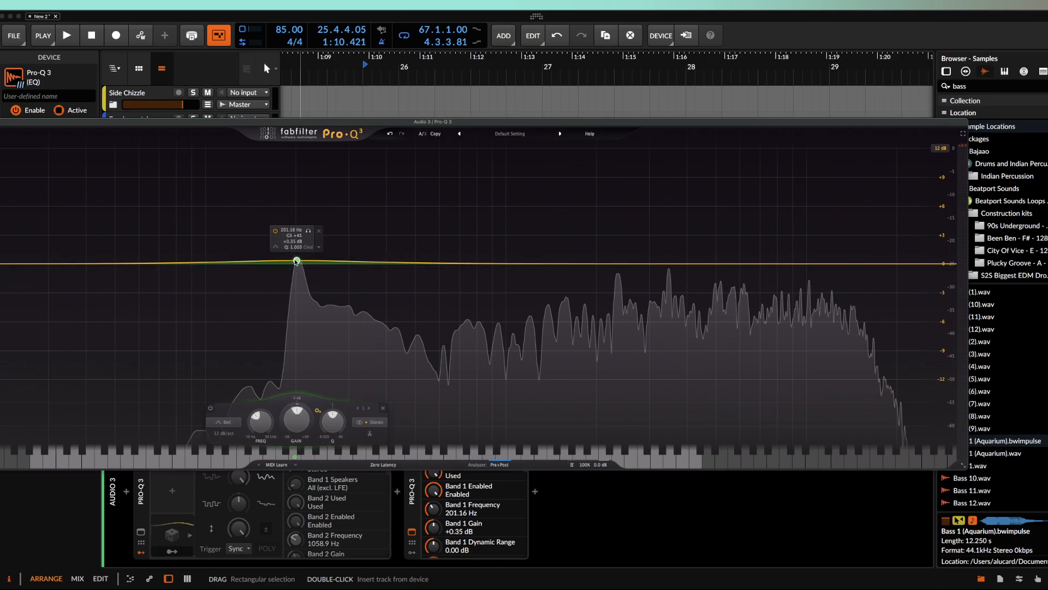
left_click_drag(296, 262, 299, 217)
scroll(298, 261, "up", 5)
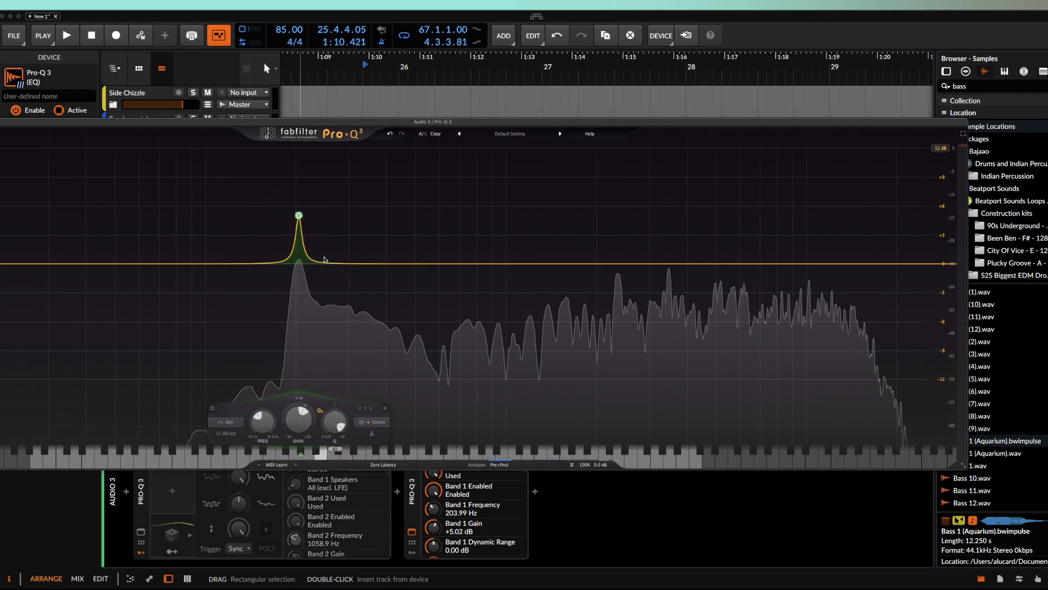
Flatten the band to 0 dB at about 207 Hz and reset the playback start to 25.4.1.00.
mouse_move(299, 219)
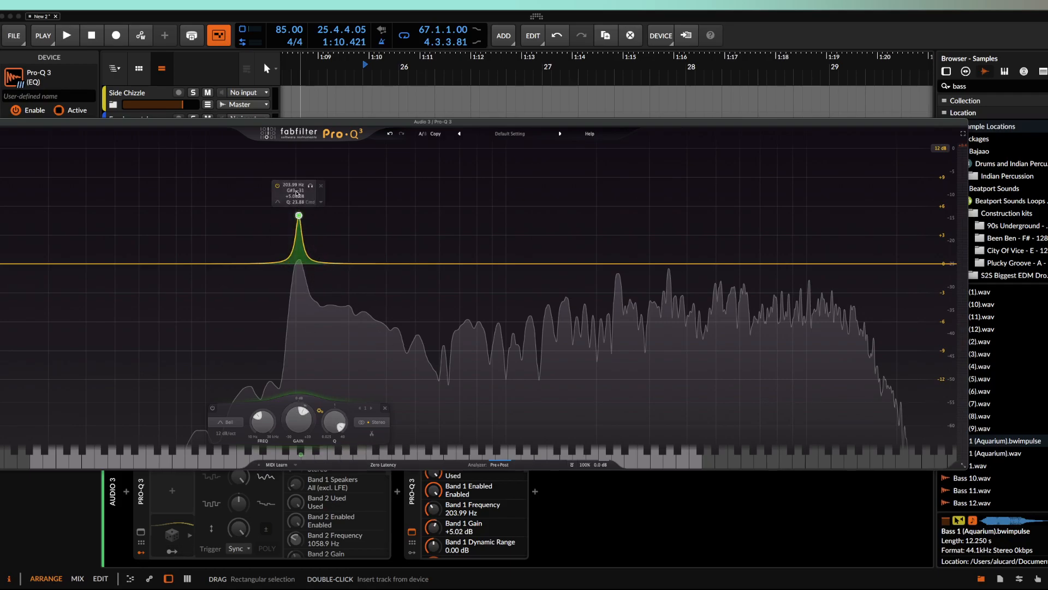
left_click_drag(299, 218, 301, 267)
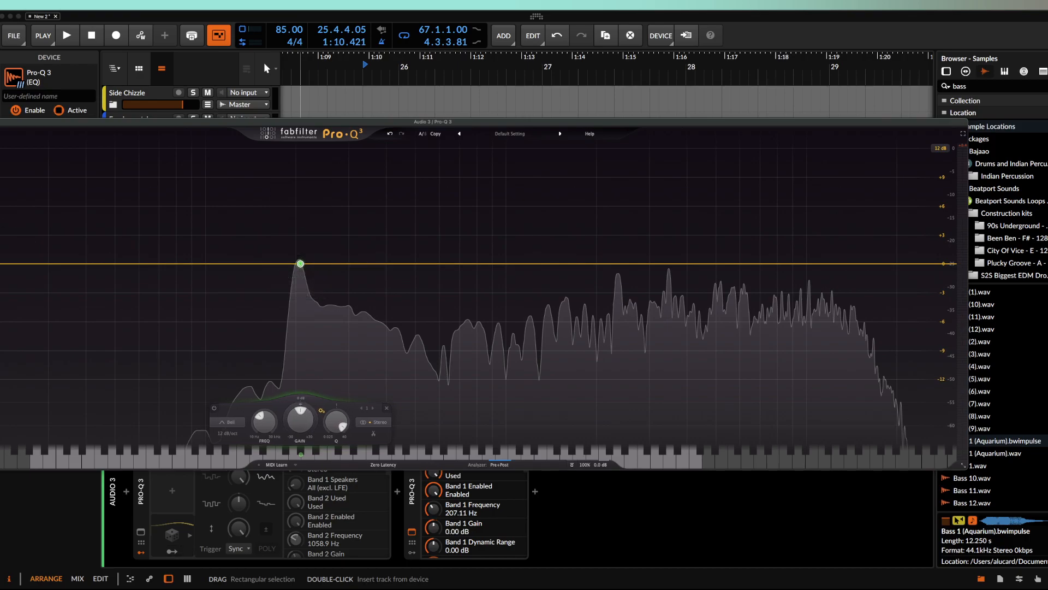
left_click(412, 531)
left_click(361, 159)
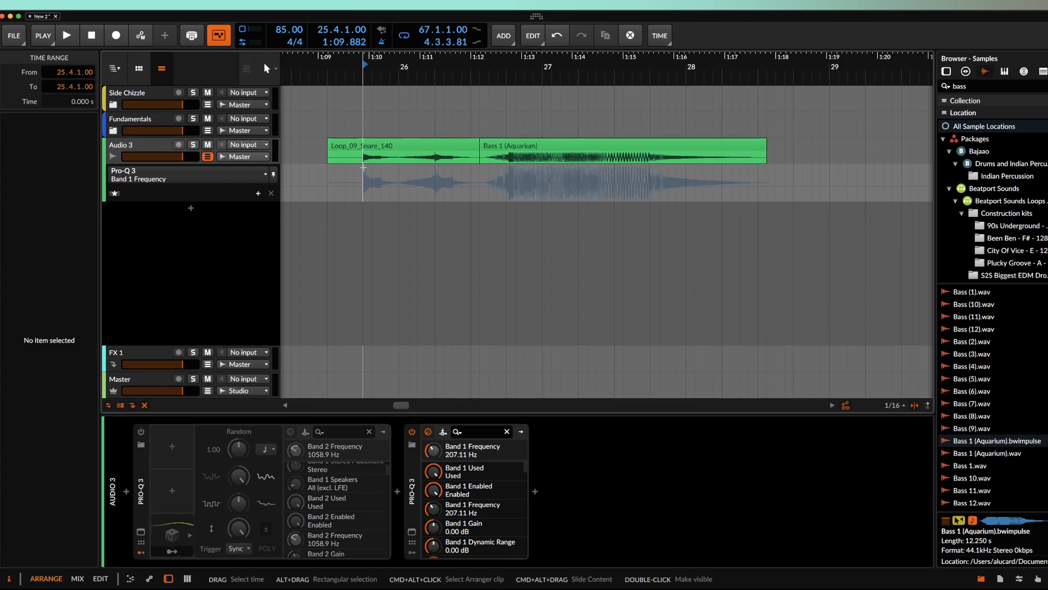
left_click(412, 532)
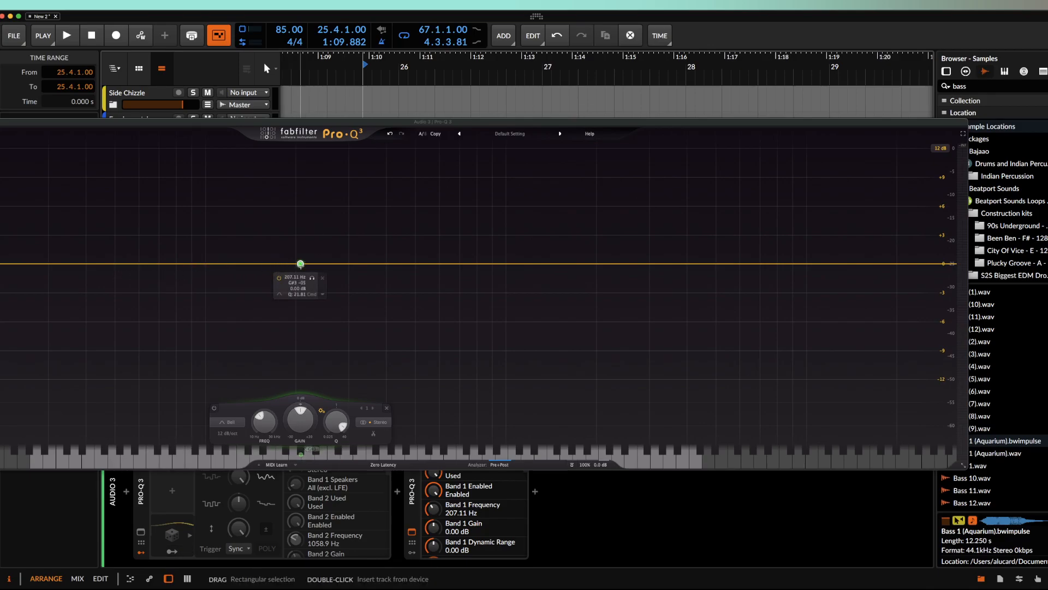
Move band 1 to about 94 Hz at +6.47 dB, and add a narrow cut above it and a narrow +7.91 dB boost at 182 Hz.
left_click_drag(300, 263, 198, 202)
left_click_drag(282, 263, 249, 338)
scroll(249, 344, "up", 5)
left_click_drag(317, 263, 284, 187)
scroll(316, 229, "up", 5)
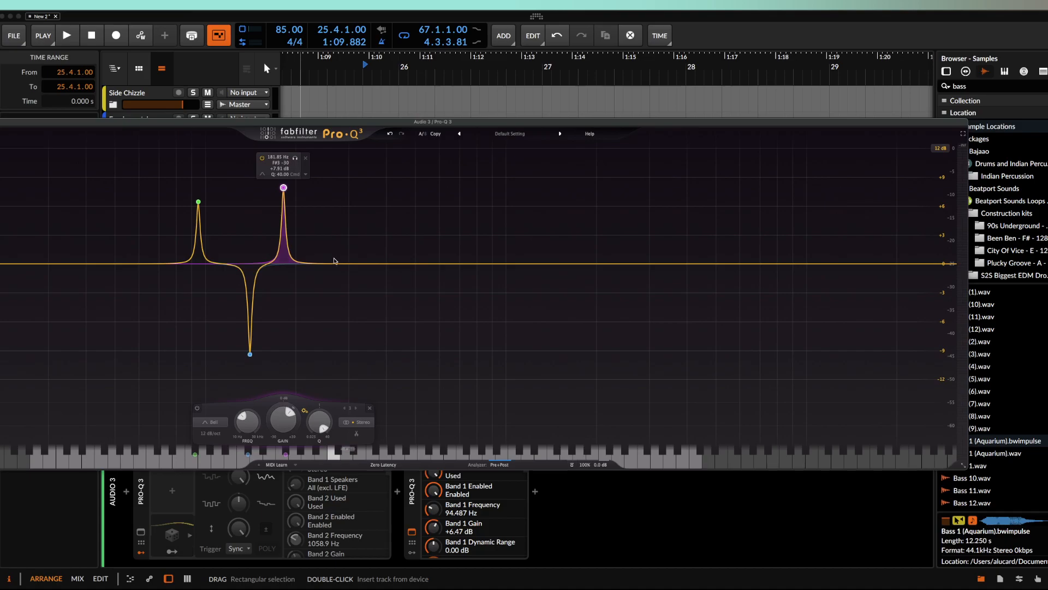
Continue the alternating narrow bands with a −9.57 dB cut near 265 Hz, a +8.93 dB boost near 433 Hz and a cut near 700 Hz.
left_click_drag(333, 264, 333, 356)
scroll(333, 355, "up", 5)
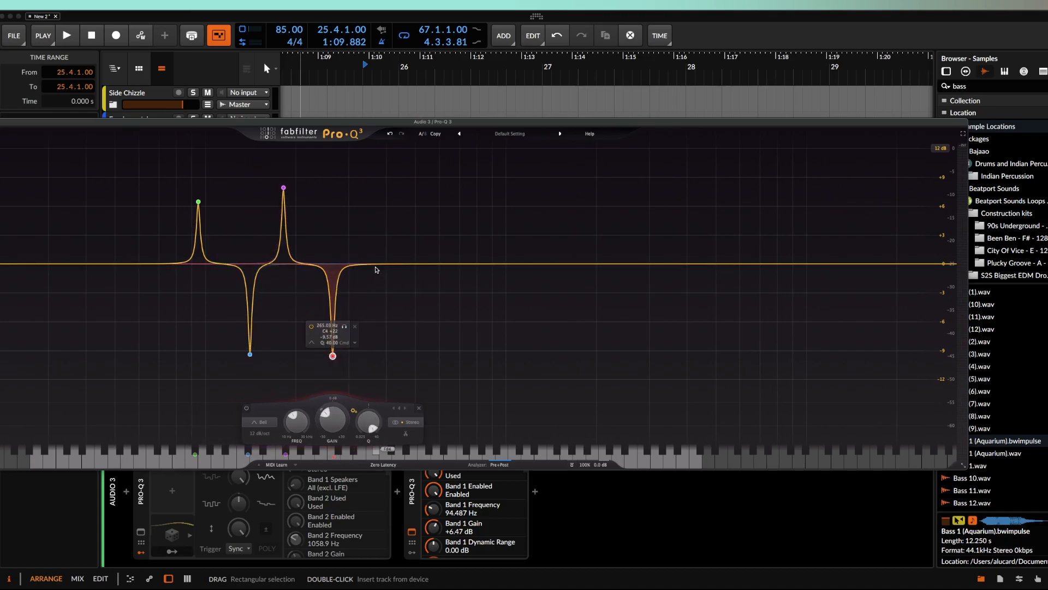
left_click(397, 261)
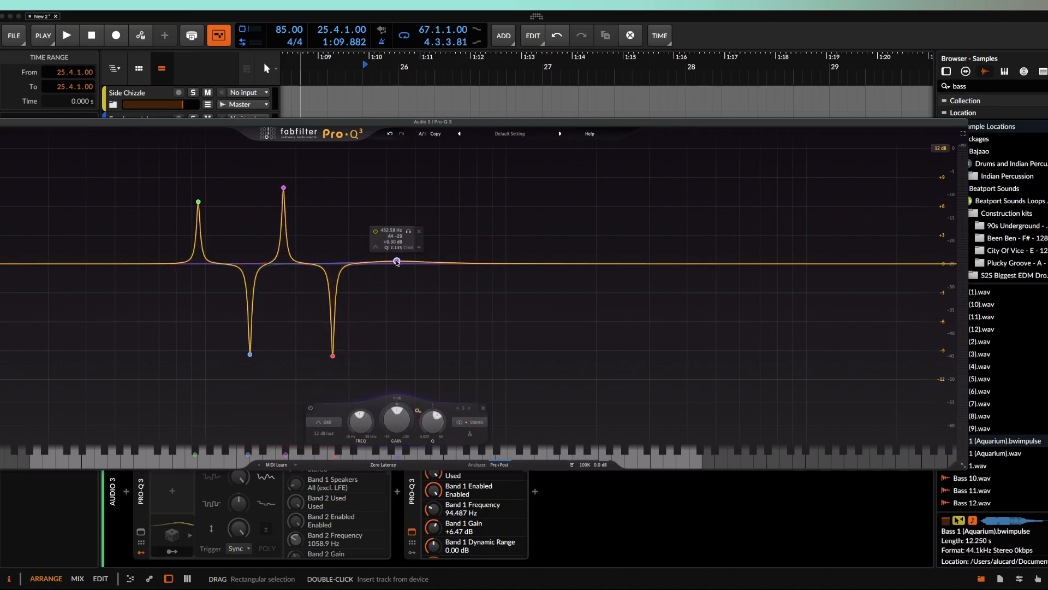
left_click_drag(397, 261, 397, 178)
scroll(397, 178, "down", 5)
scroll(397, 178, "up", 10)
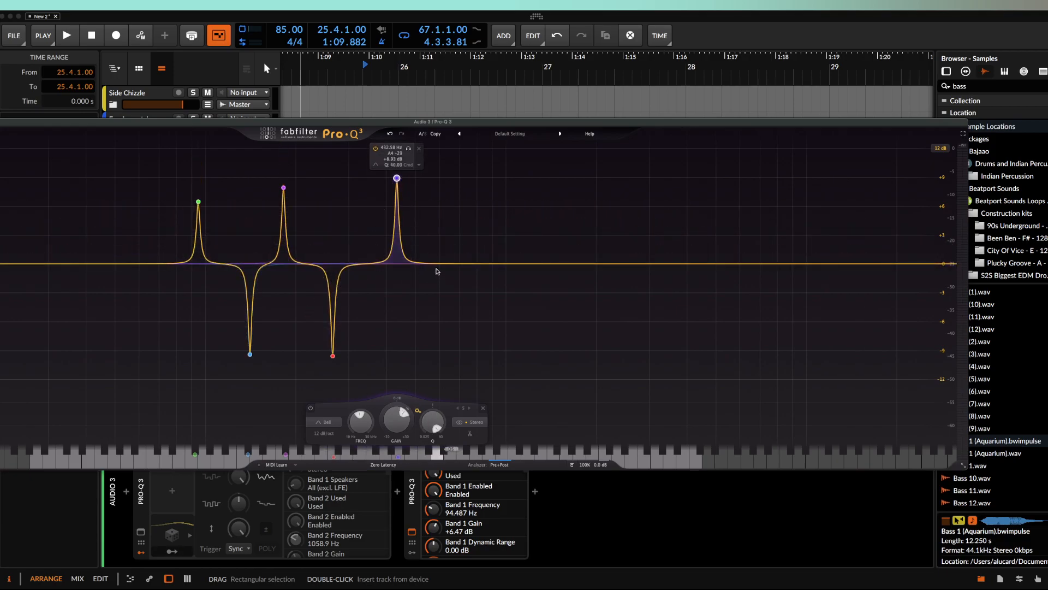
left_click_drag(473, 264, 459, 316)
scroll(468, 306, "up", 8)
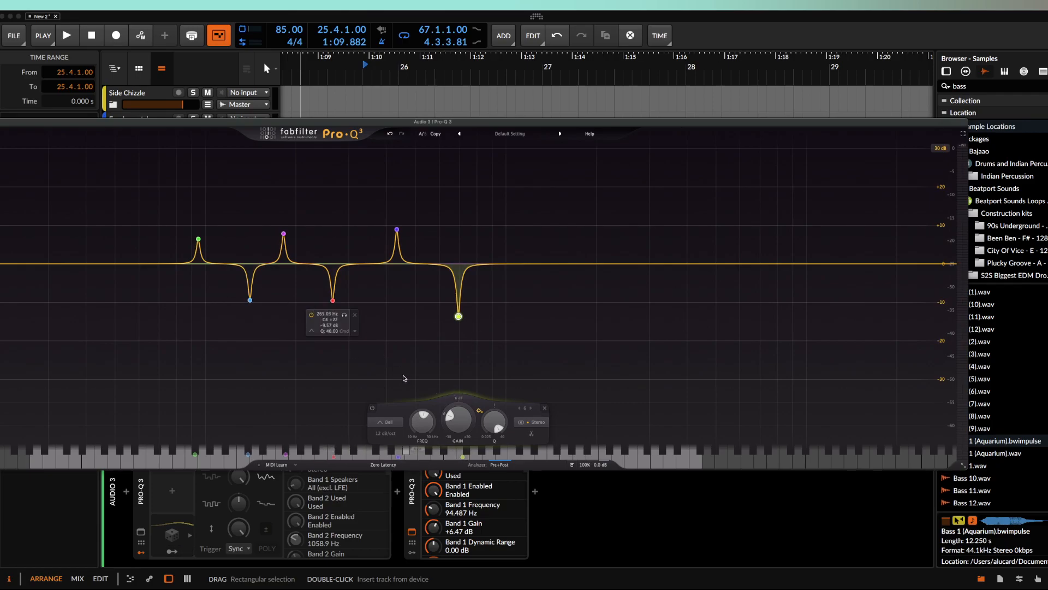
Select all six bands, shift them up together until band 1 sits at 318.90 Hz with gains at ±30 dB, and play the result.
left_click_drag(423, 423, 426, 439)
left_click_drag(125, 200, 579, 380)
left_click_drag(461, 317, 620, 379)
key("space")
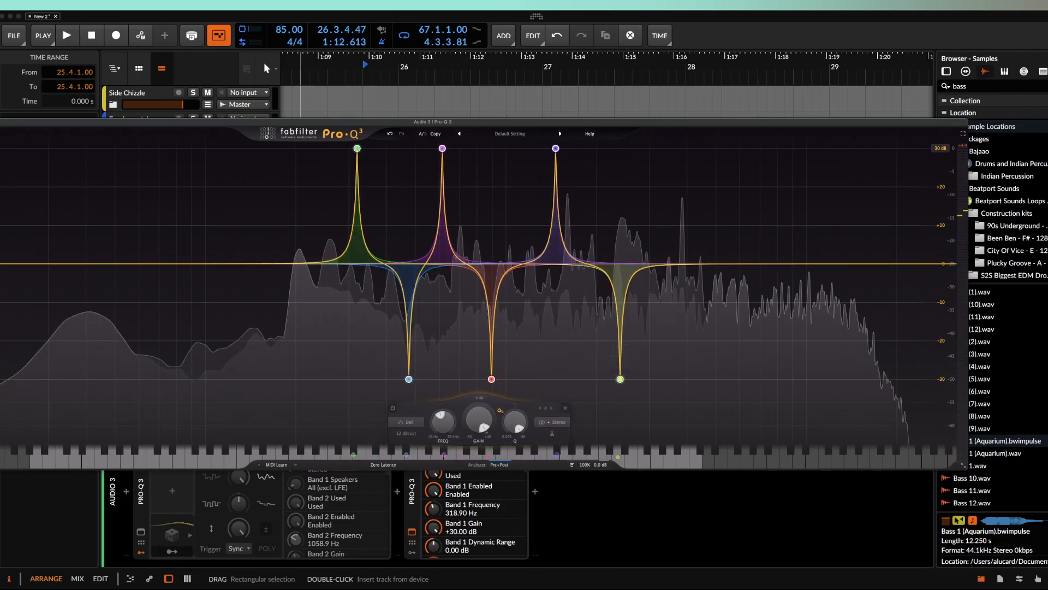
Flatten all selected bands together to about 0 dB, with band 1 at 331.54 Hz and −0.33 dB.
key("super+w")
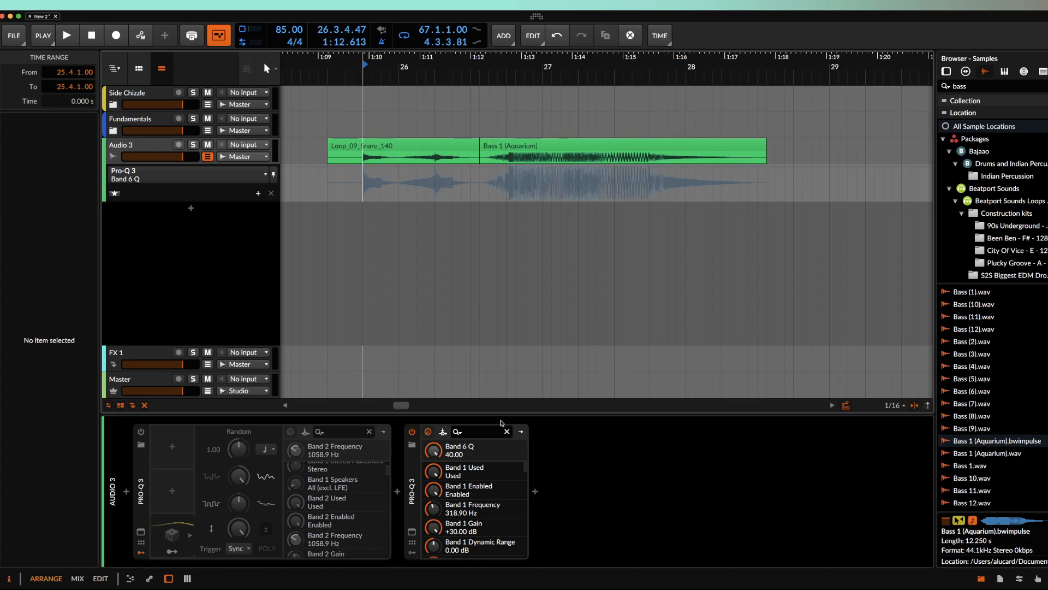
left_click(413, 531)
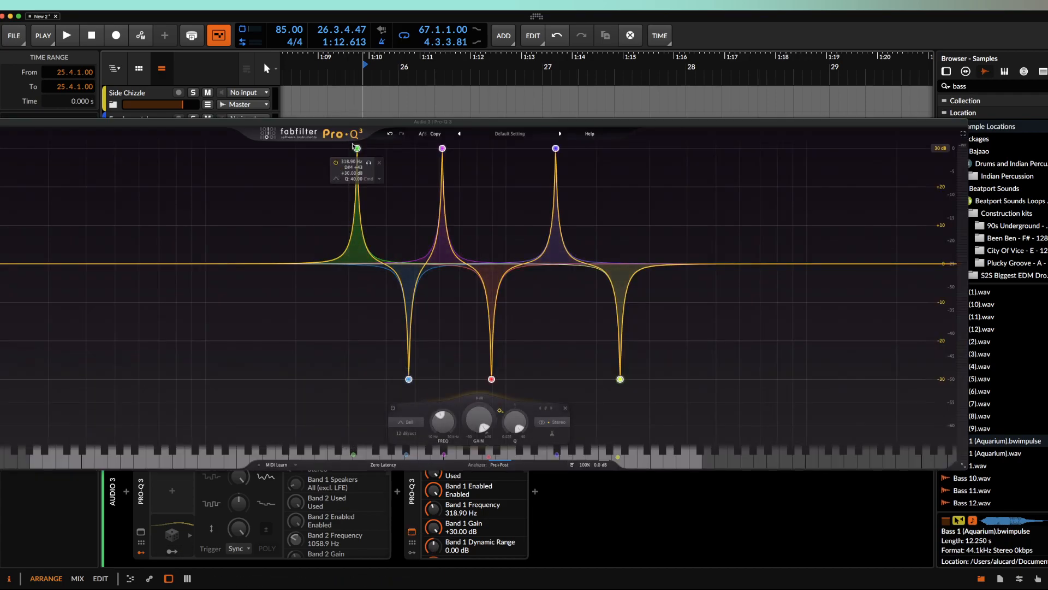
left_click_drag(357, 148, 361, 265)
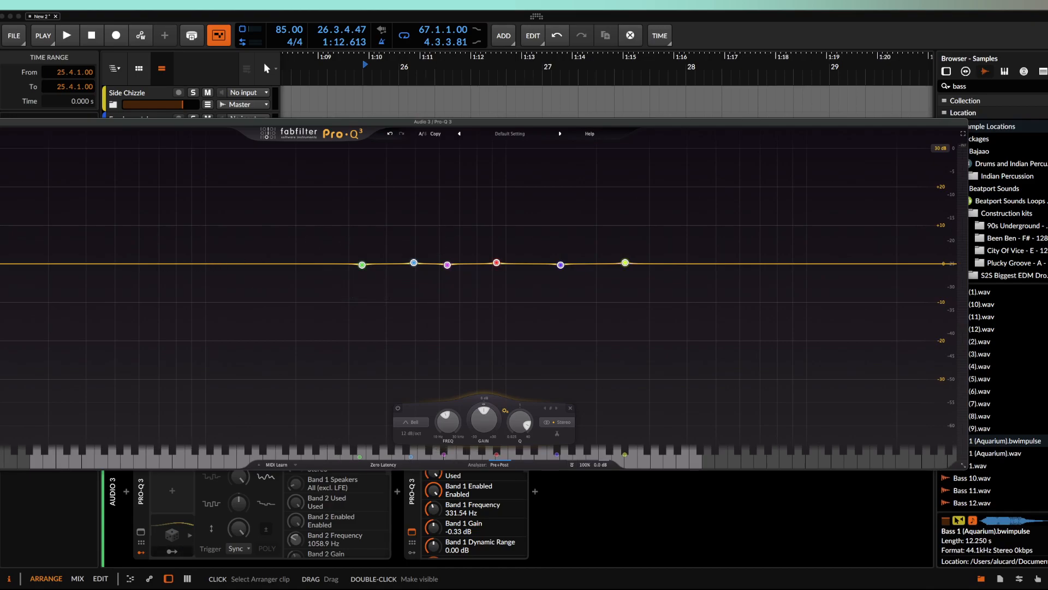
Add a low-cut band below the other bands, limit it to the Side signal, and place it at about 98 Hz.
double_click(1, 273)
left_click_drag(1, 265, 223, 263)
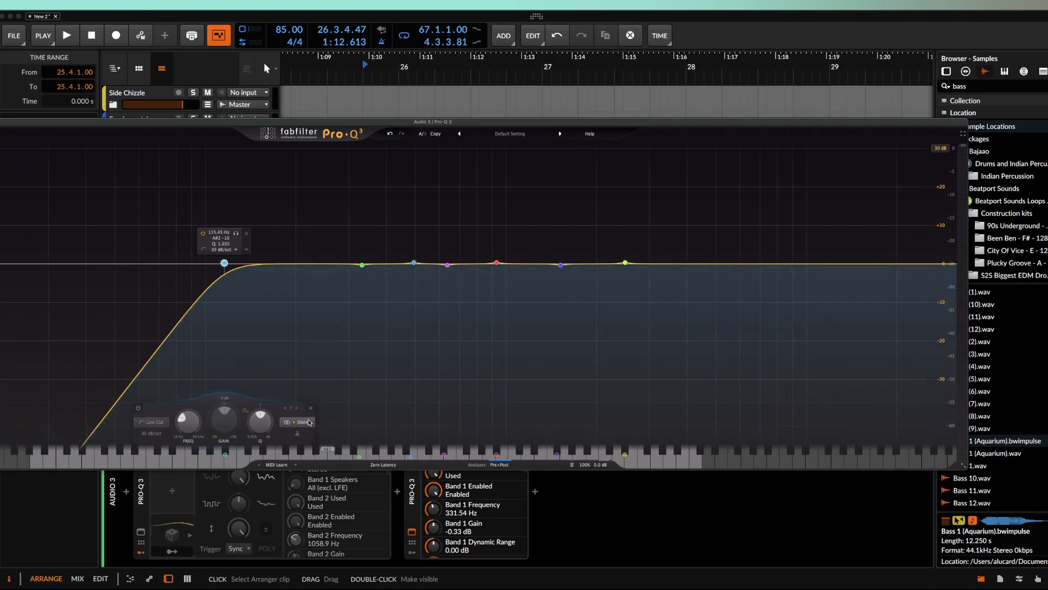
left_click(295, 422)
left_click(299, 418)
mouse_move(223, 262)
left_mouse_down()
mouse_move(193, 258)
mouse_move(204, 258)
left_mouse_up()
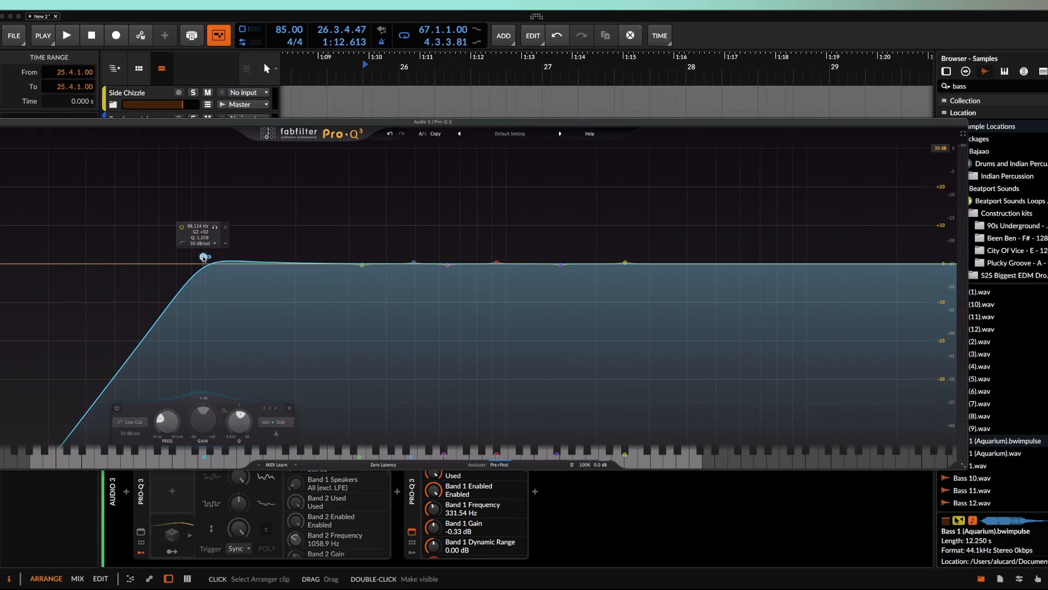
Switch the low-cut band to the Mid signal and move its cutoff to about 574 Hz.
left_click_drag(203, 257, 472, 308)
left_click(545, 422)
left_click(549, 404)
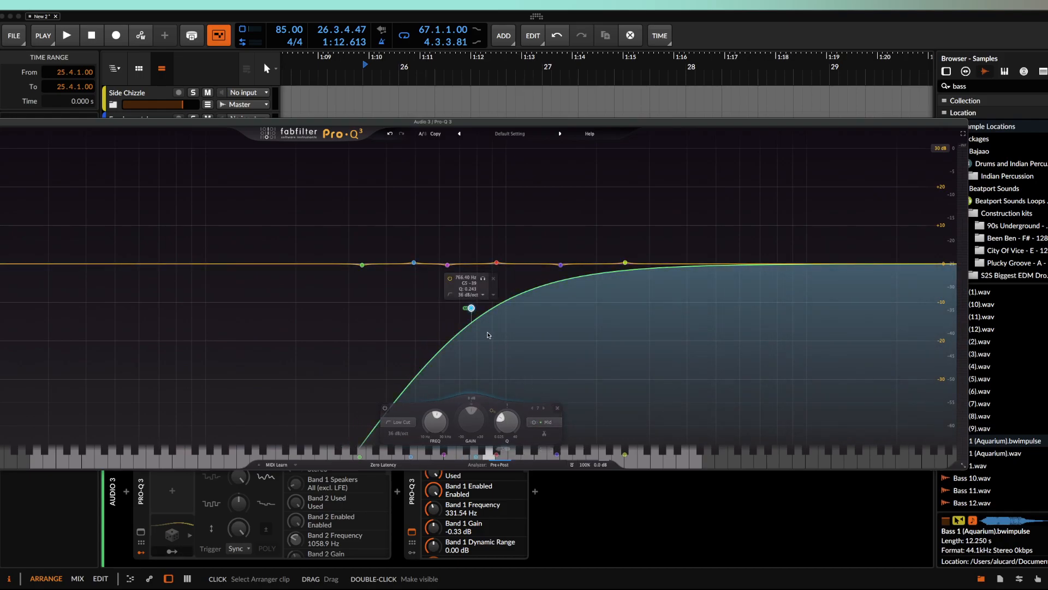
left_click_drag(471, 308, 434, 280)
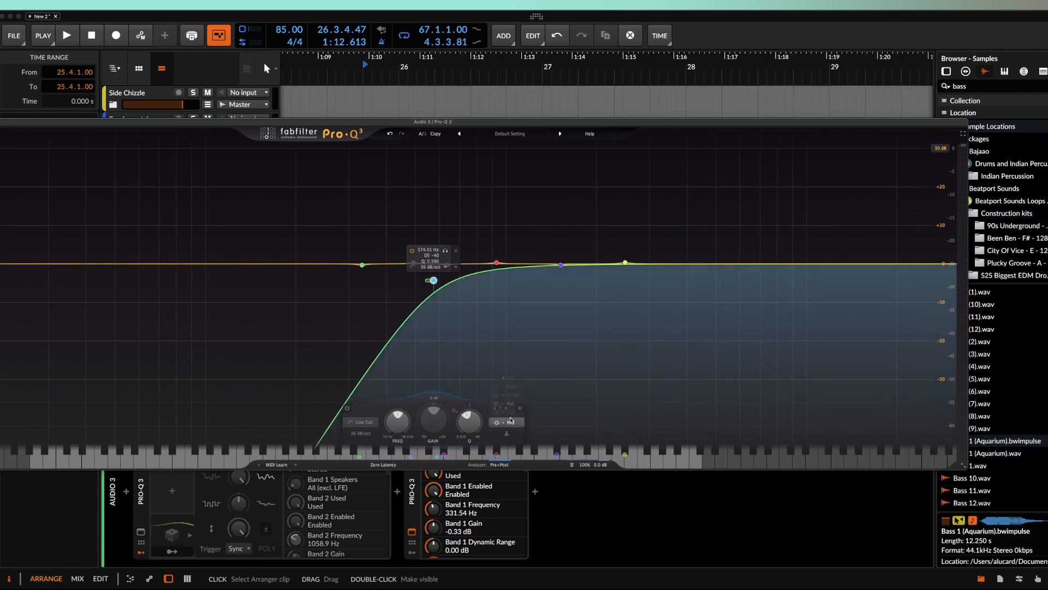
Try other stereo placements for the low-cut band, including Right, and finish with Left.
left_click(508, 422)
left_click(512, 396)
left_click(508, 422)
left_click(512, 387)
left_click(512, 422)
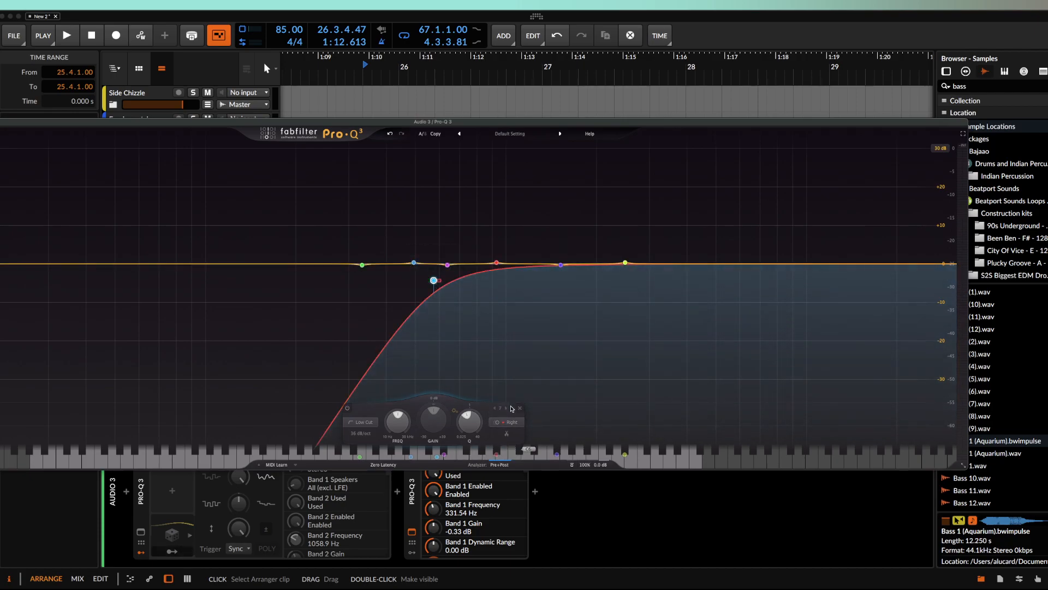
left_click(512, 377)
left_click(512, 419)
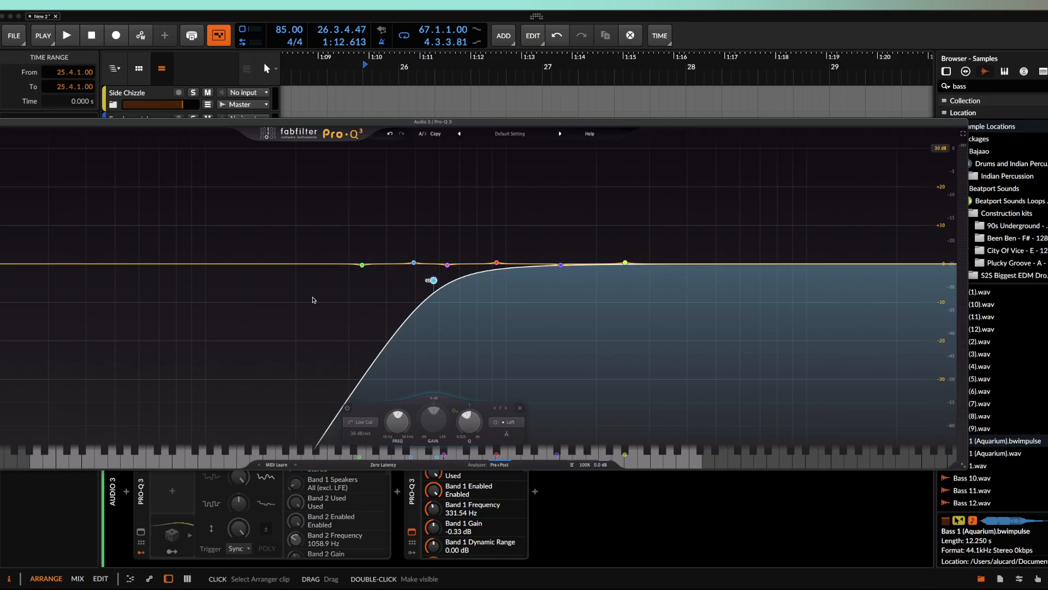
Select all bands and shift them down together until the low cut sits at about 231 Hz and band 1 at 133.38 Hz.
left_click_drag(389, 220, 814, 341)
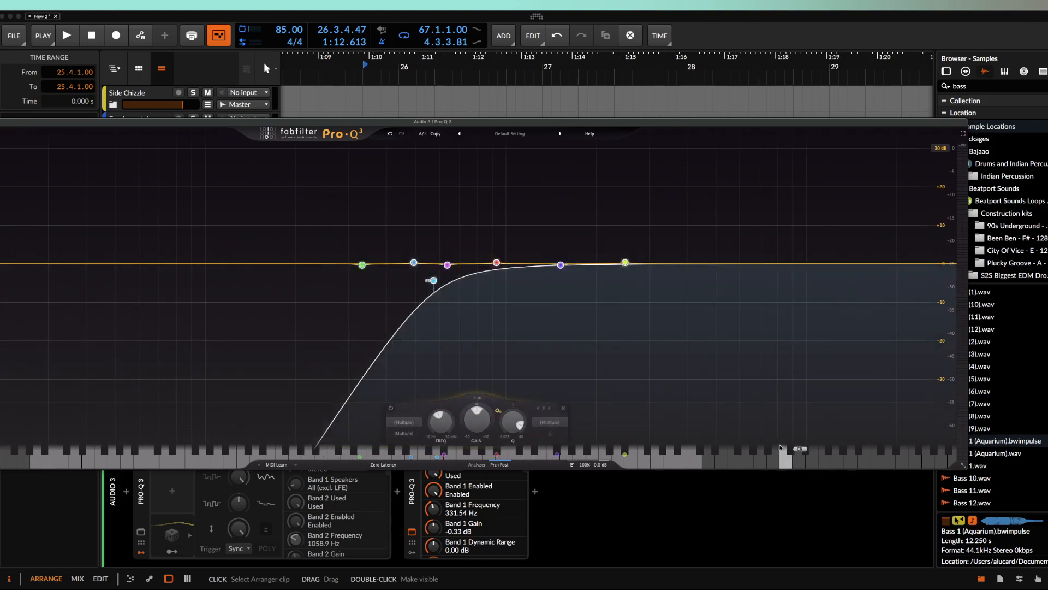
left_click_drag(431, 284, 319, 244)
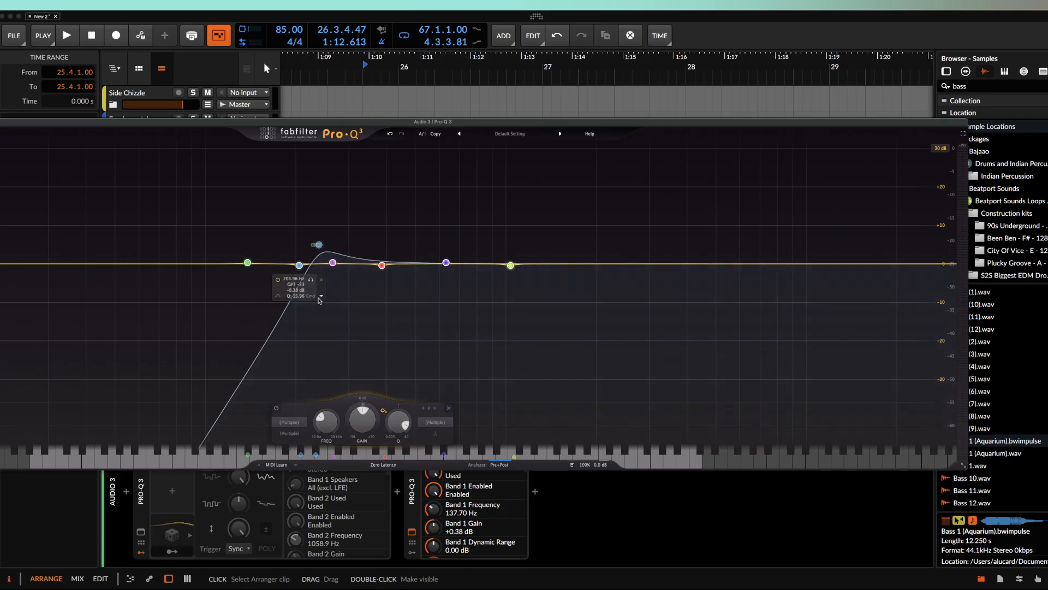
left_click_drag(319, 245, 316, 264)
left_click(314, 262)
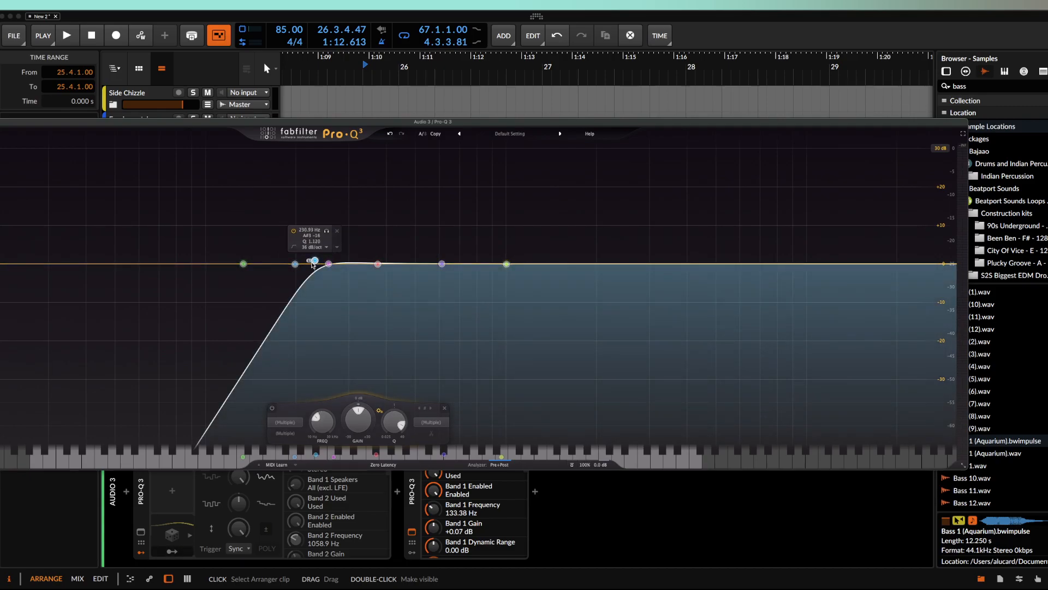